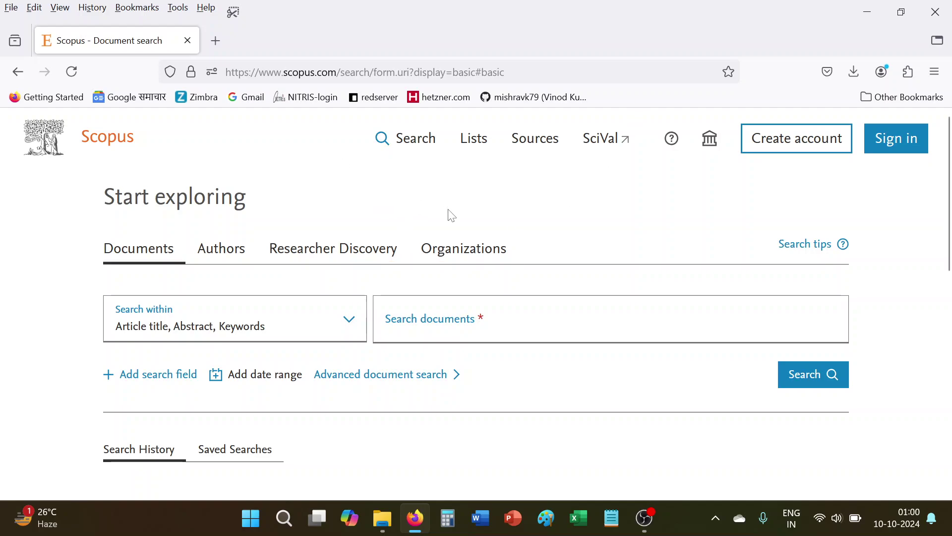
Search organizations for 'bomba' and open the Indian Institute of Technology Bombay profile
left_click(472, 253)
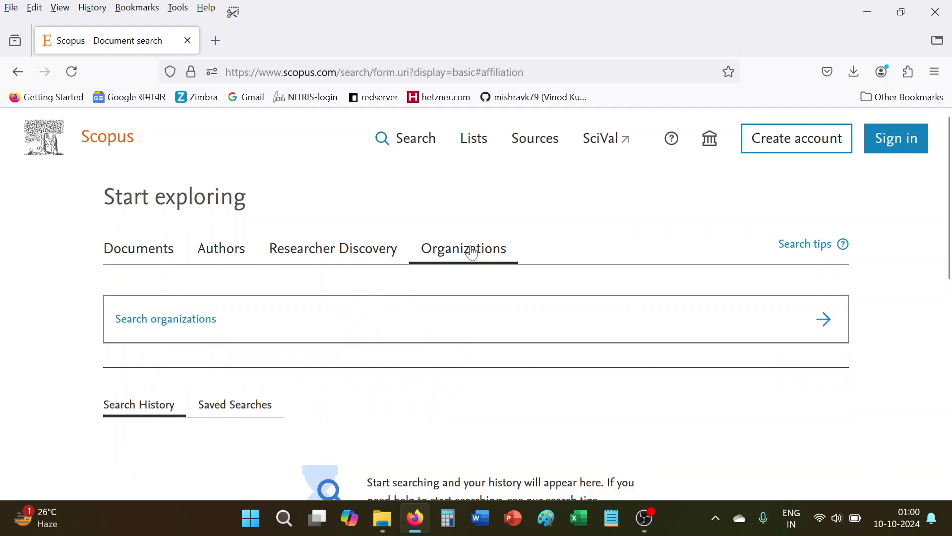
scroll(441, 297, "down", 2)
scroll(471, 287, "up", 2)
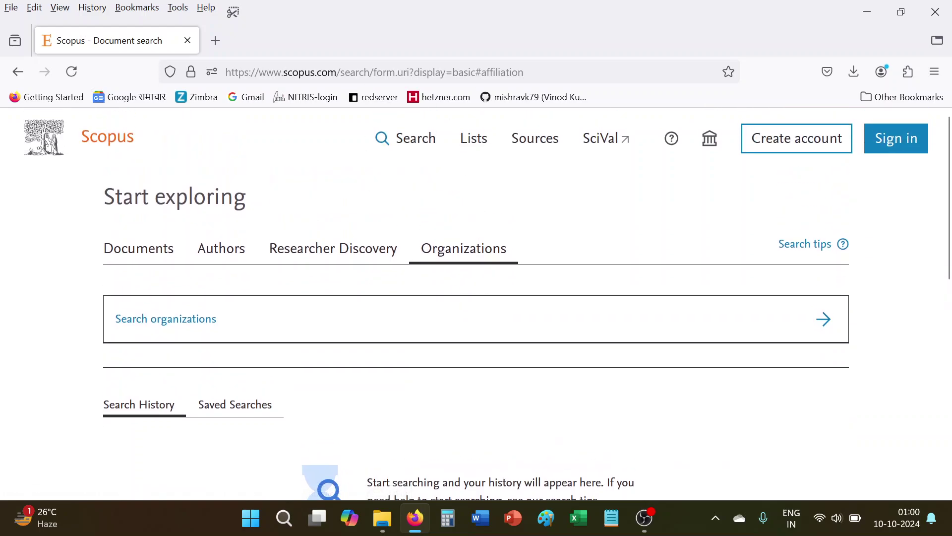
left_click(117, 325)
type("bomay")
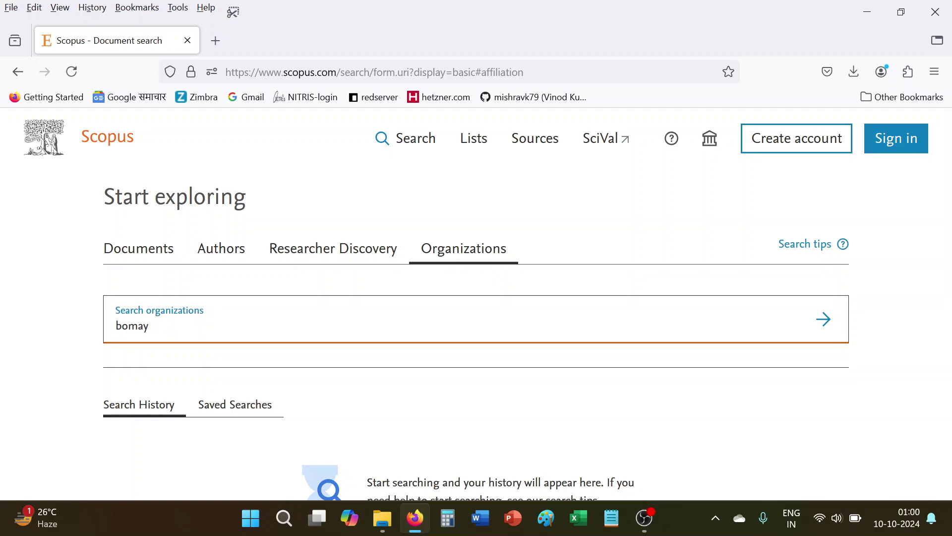
key("BackSpace")
key("BackSpace")
key("BackSpace")
type("mba")
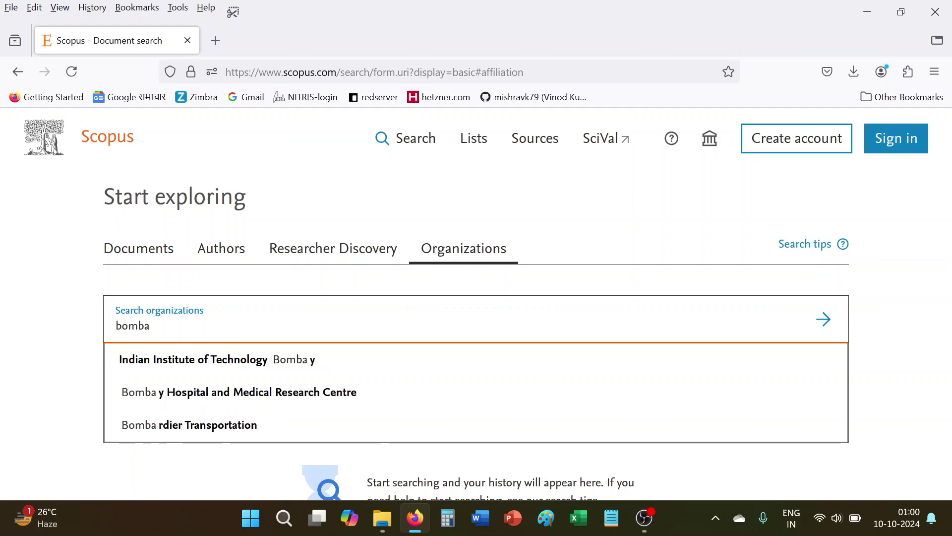
left_click(237, 366)
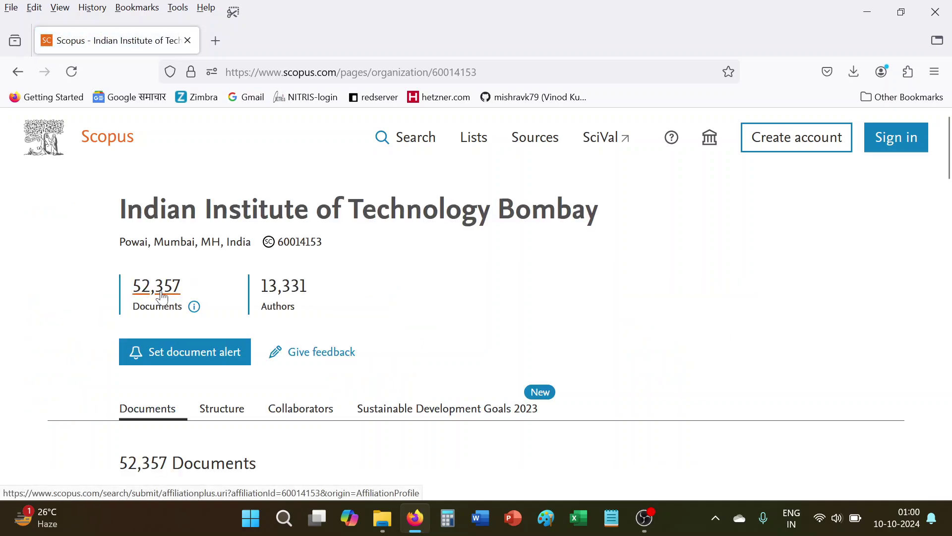
List the institute's 52,357 documents, select all, and try Citation overview, dismissing the sign-in notice
left_click(162, 299)
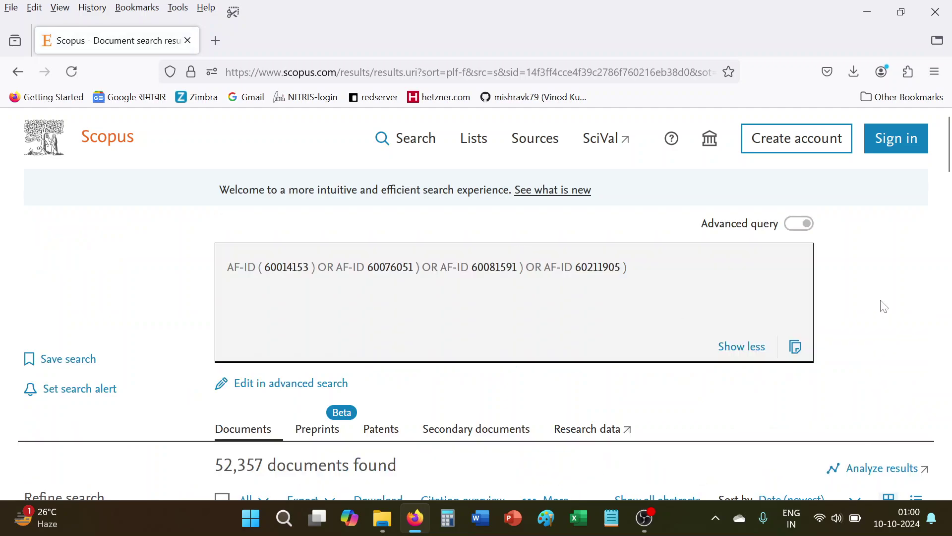
scroll(885, 306, "down", 3)
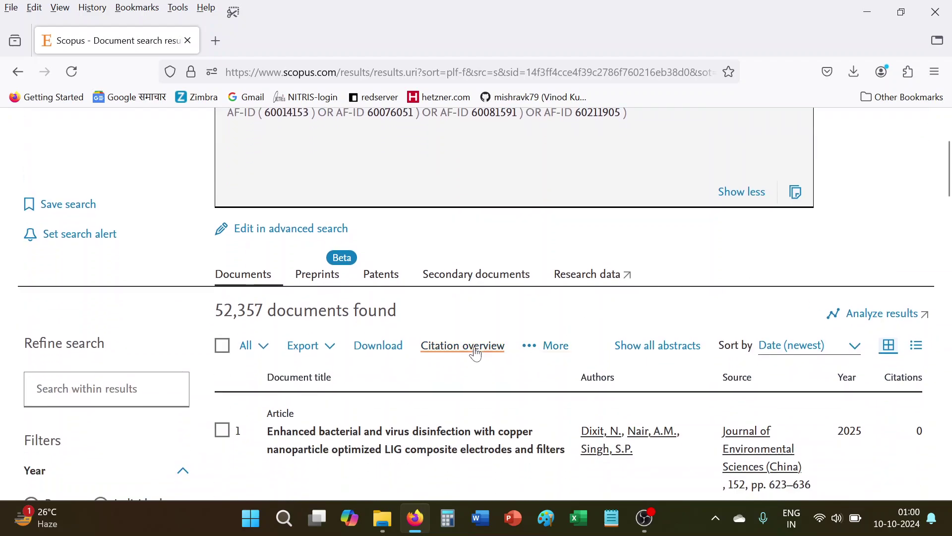
left_click(226, 347)
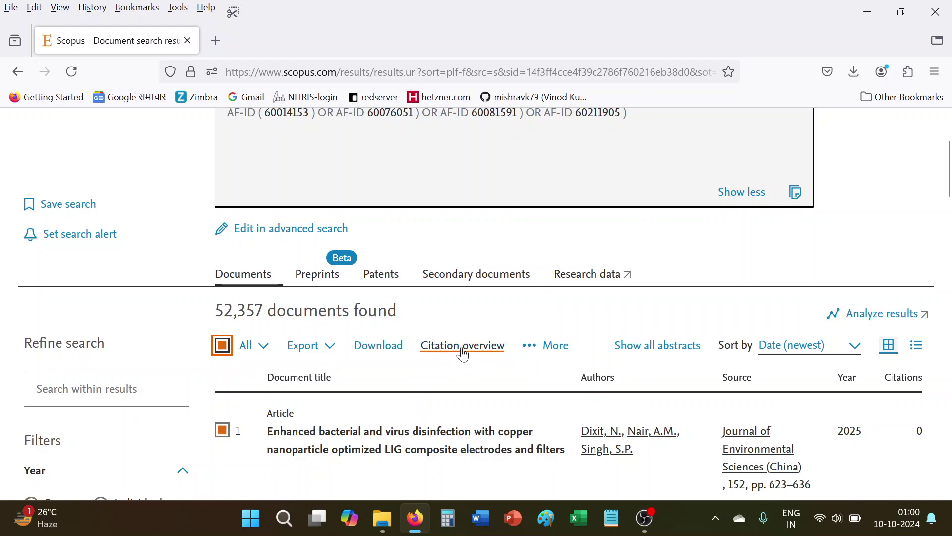
left_click(464, 353)
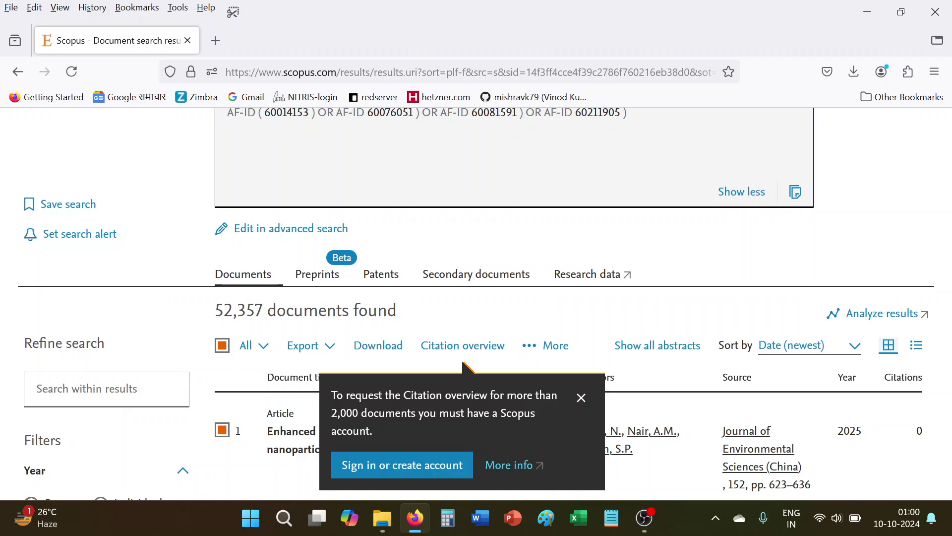
left_click(584, 400)
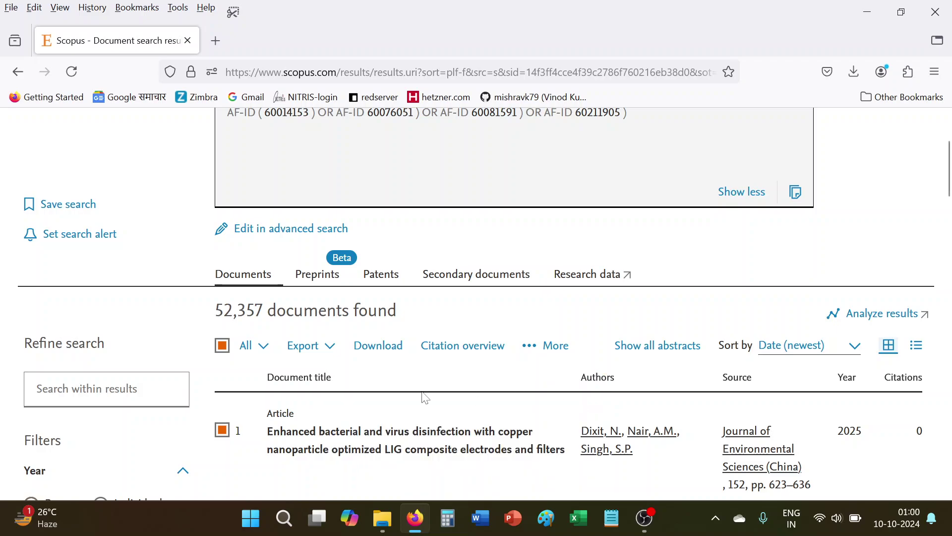
Sort the results by 'Cited by (highest)' and request a citation overview again
scroll(645, 259, "down", 2)
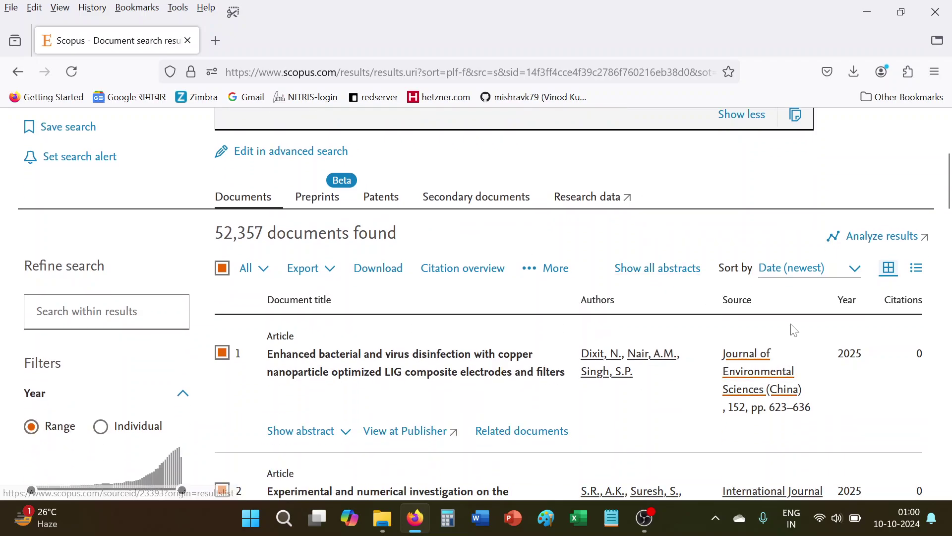
left_click(809, 274)
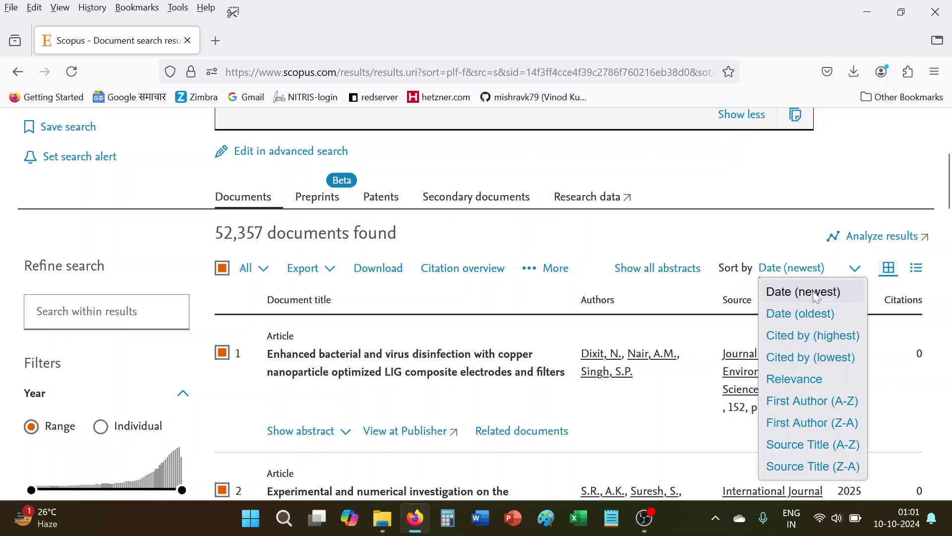
left_click(812, 337)
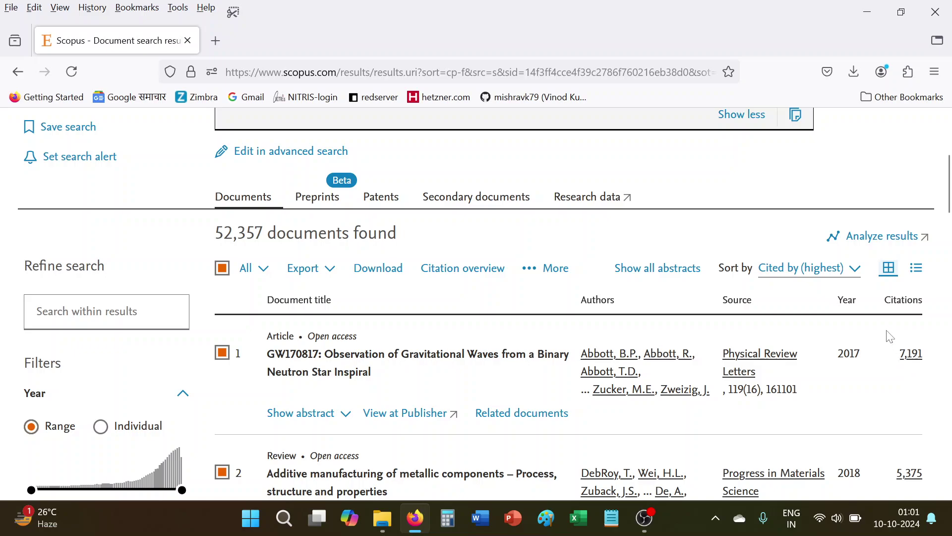
scroll(496, 322, "down", 2)
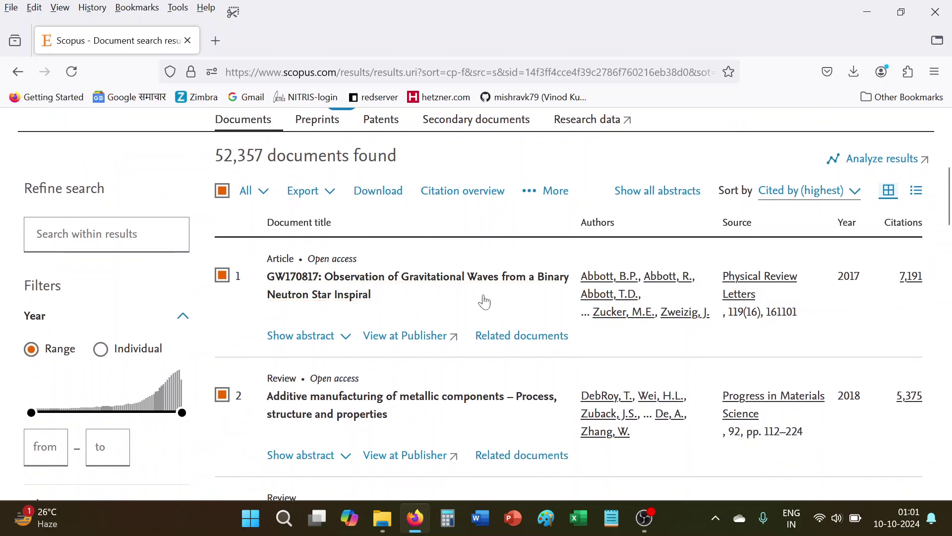
left_click(466, 197)
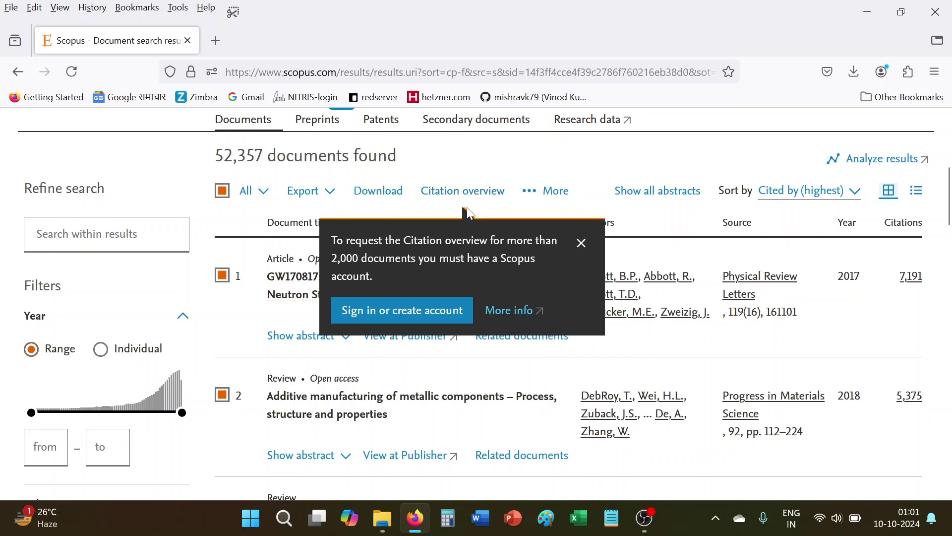
Dismiss the notice, untick All, and generate a citation overview for documents 1–1000
left_click(582, 244)
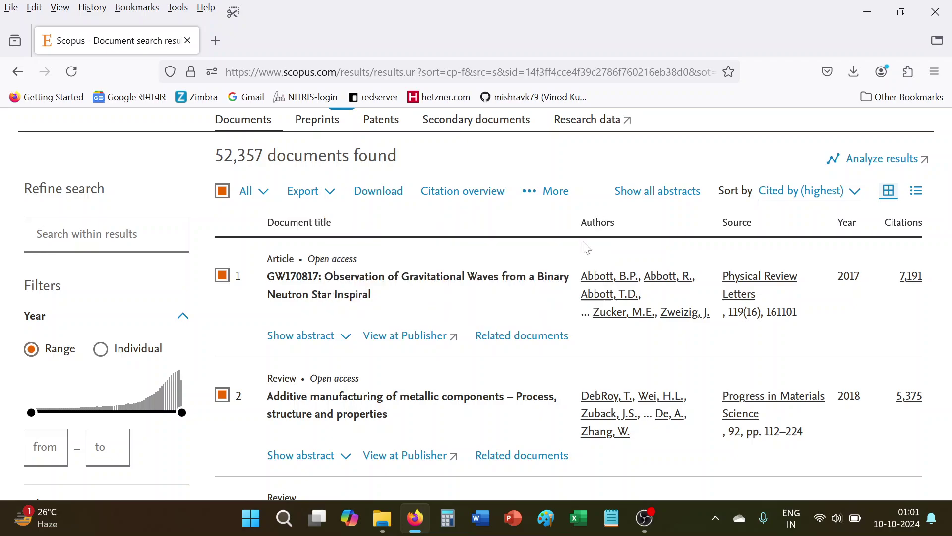
left_click(223, 196)
left_click(472, 196)
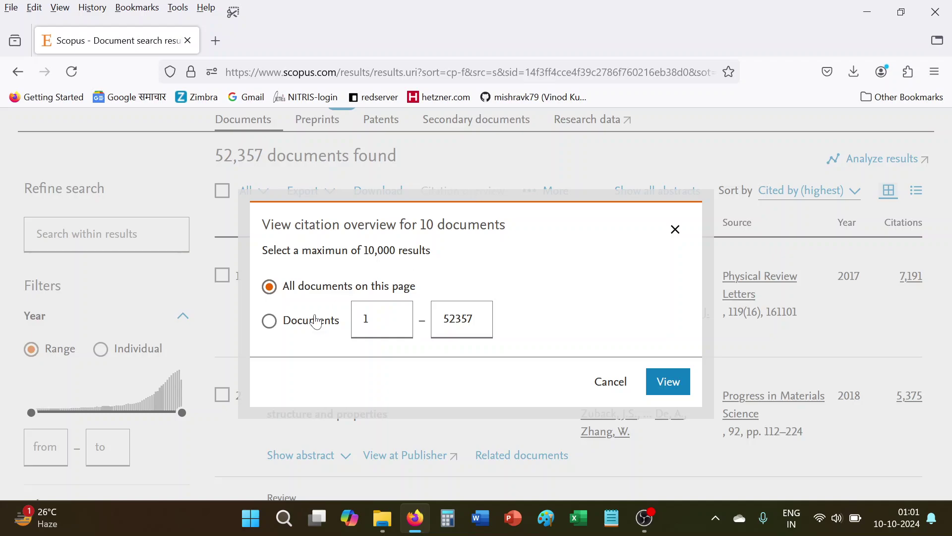
left_click(270, 321)
key("Tab")
key("Tab")
type("1000")
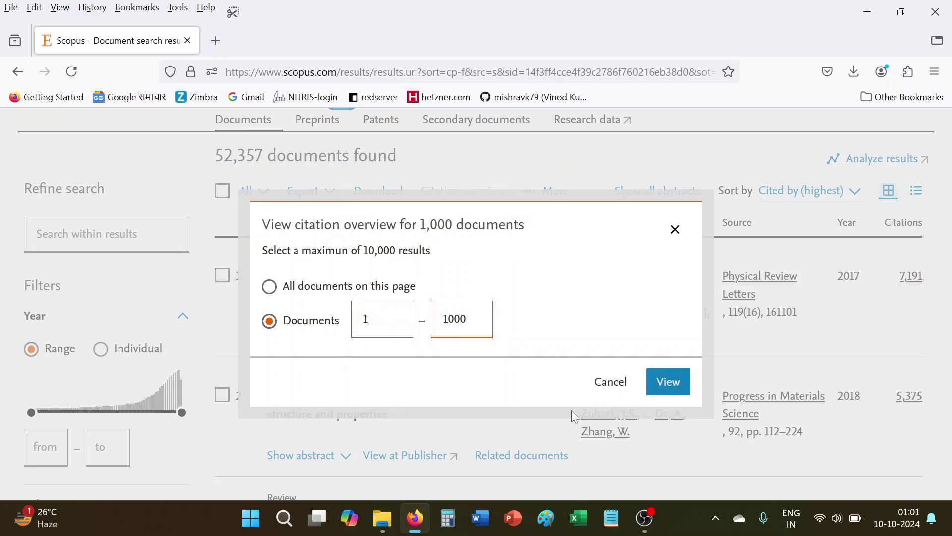
left_click(664, 392)
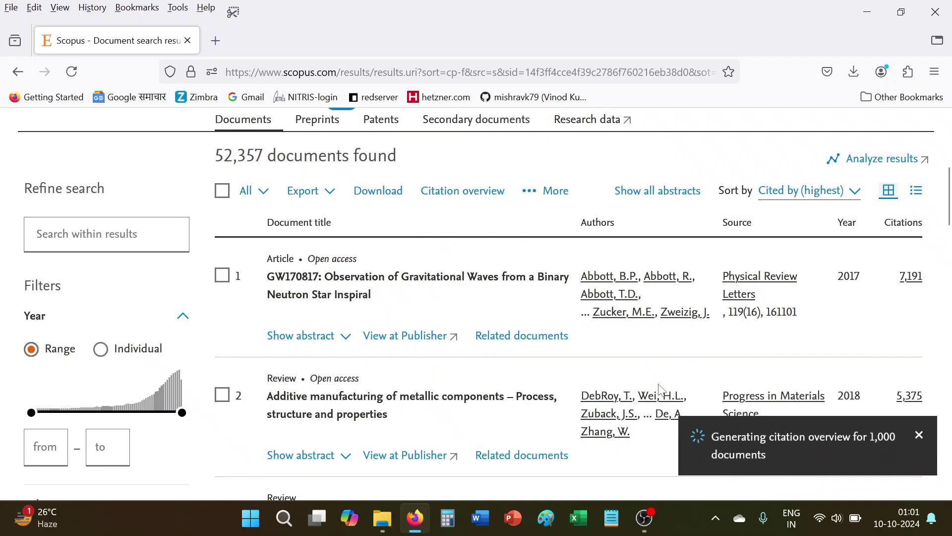
Read the overview's 301,559 citations and h-index 269, then go back to the results
left_click(510, 306)
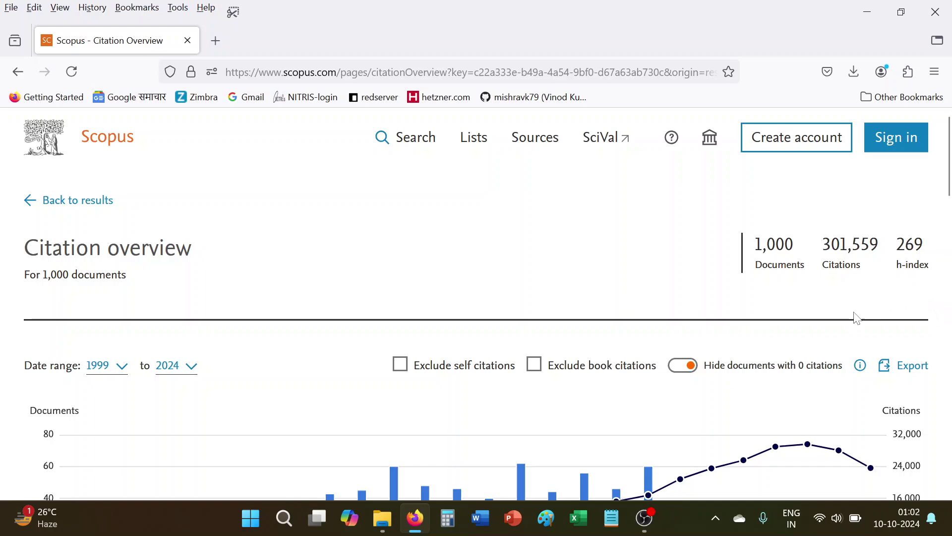
scroll(853, 318, "down", 2)
scroll(846, 309, "up", 2)
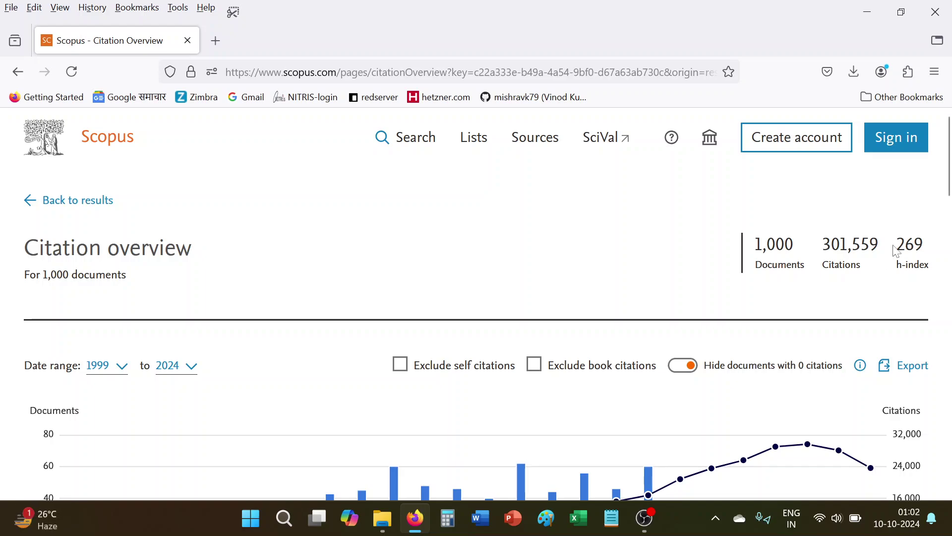
left_click(90, 205)
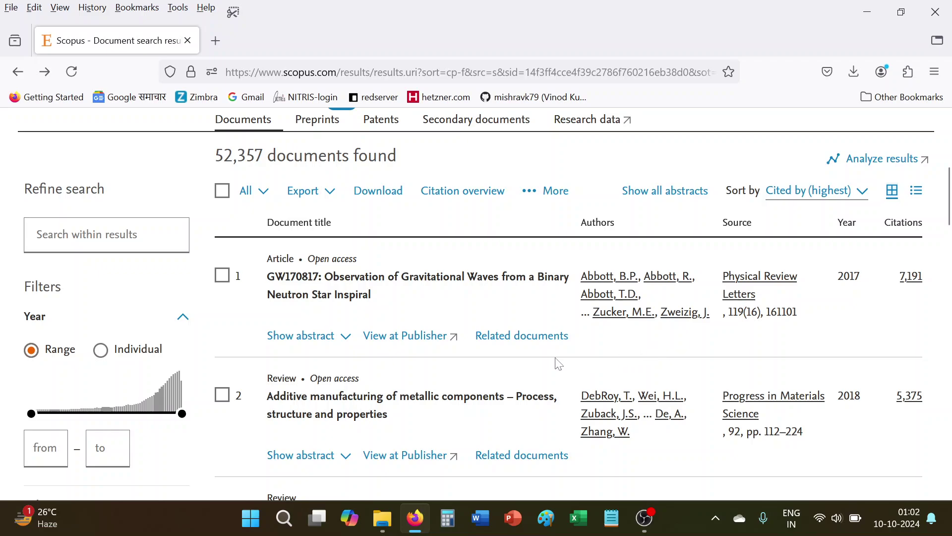
Scroll through the ten most-cited documents down to the per-page display setting
scroll(559, 364, "down", 1)
scroll(559, 364, "up", 3)
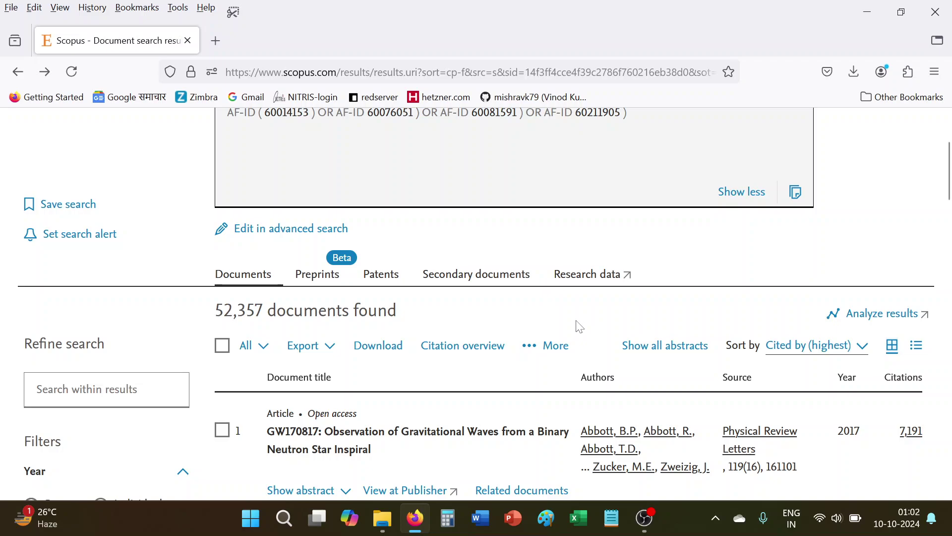
scroll(579, 326, "down", 3)
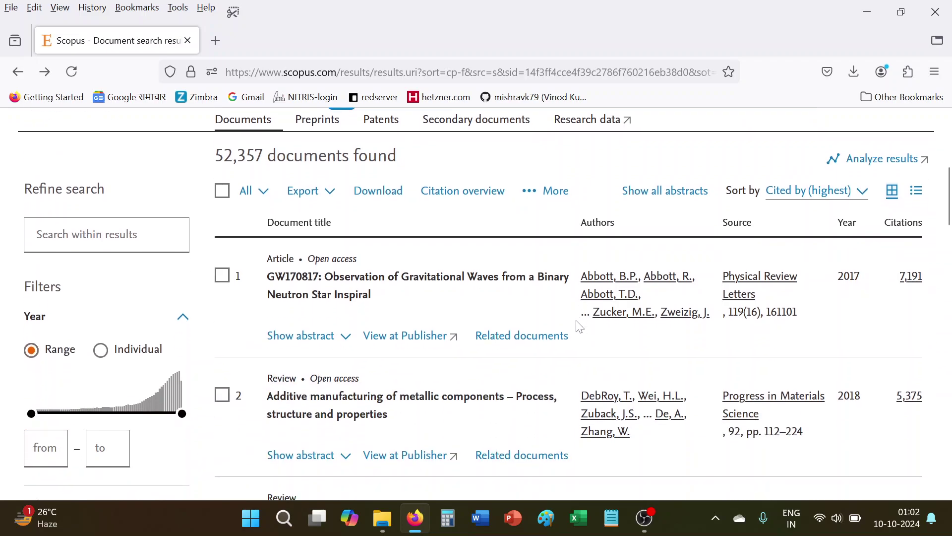
scroll(579, 327, "down", 15)
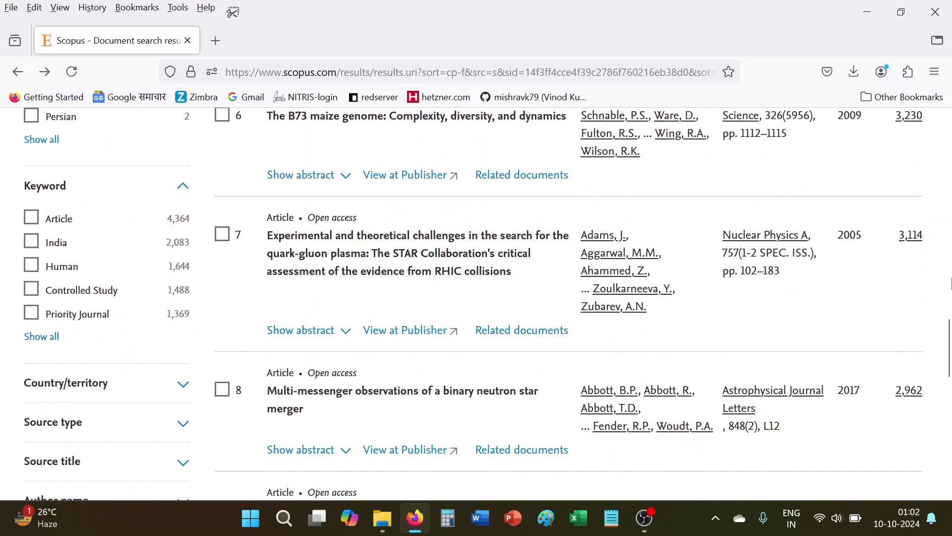
scroll(832, 336, "down", 3)
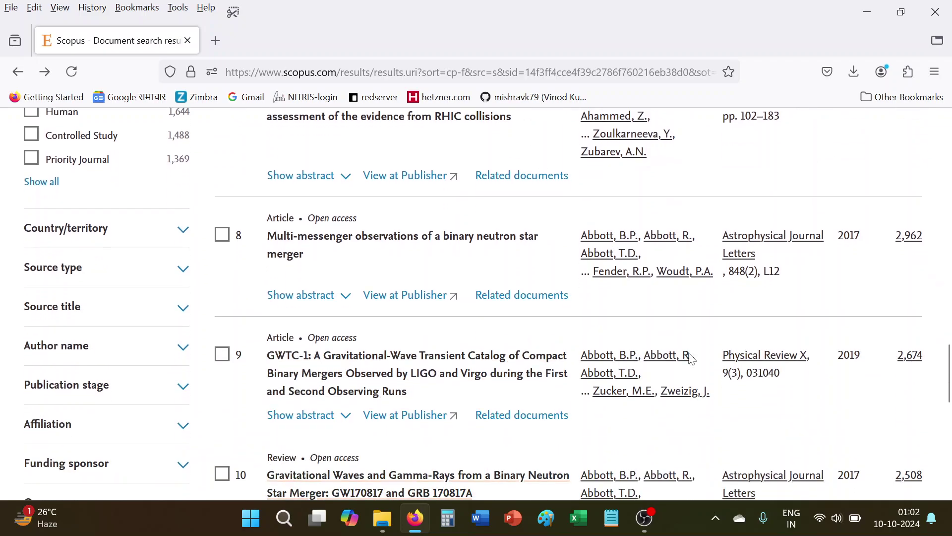
scroll(905, 266, "down", 13)
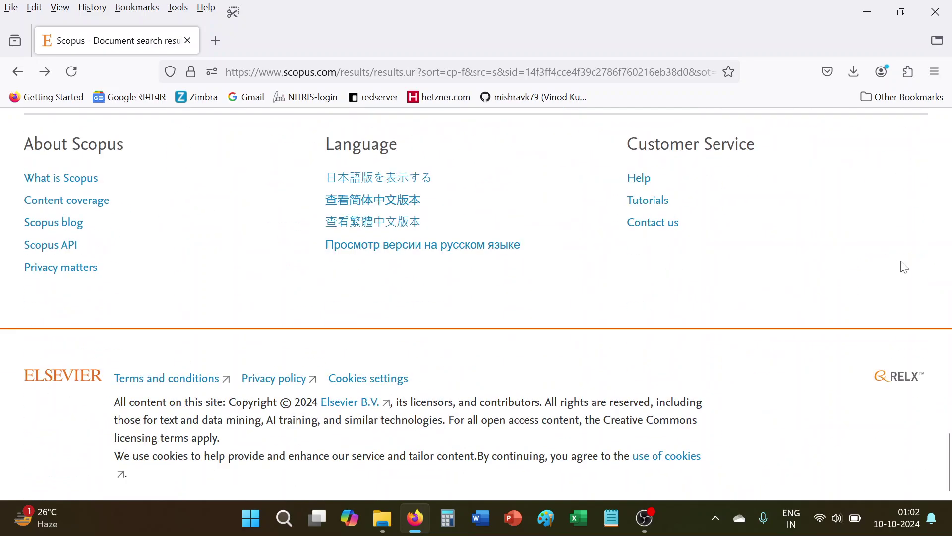
scroll(842, 268, "up", 7)
scroll(567, 393, "up", 2)
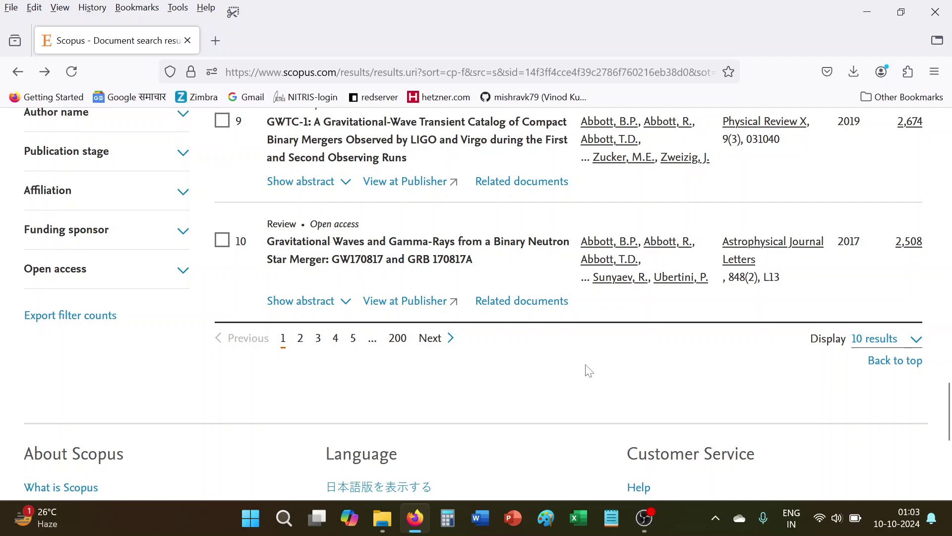
scroll(319, 314, "up", 15)
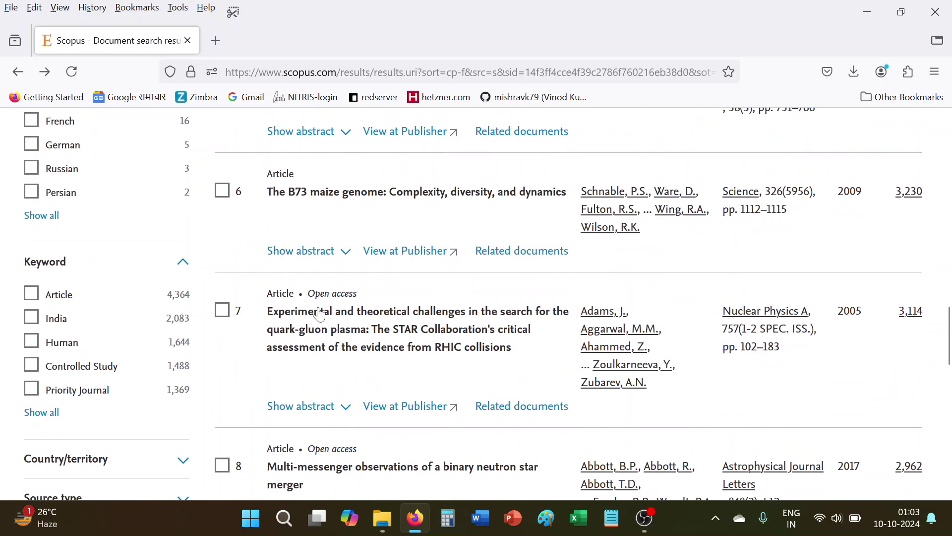
scroll(320, 313, "up", 15)
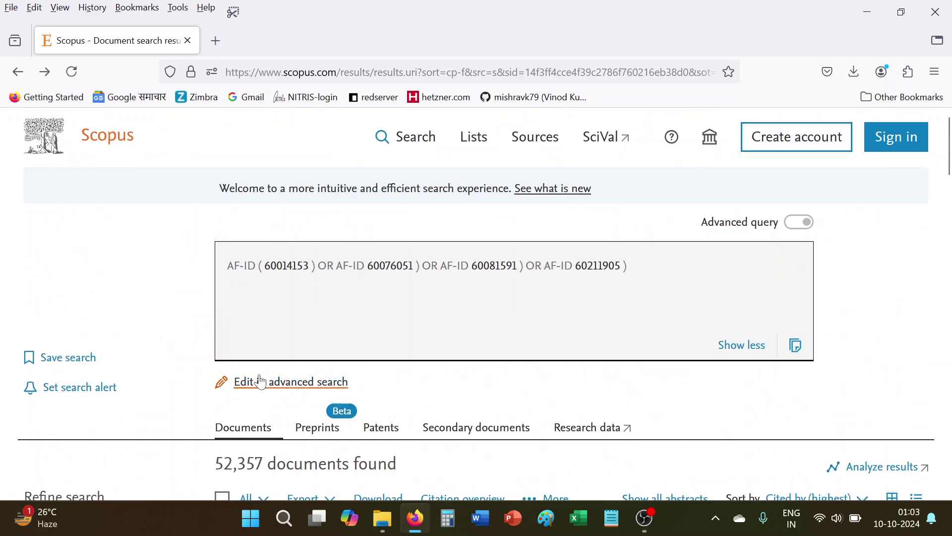
scroll(265, 375, "down", 3)
scroll(266, 375, "down", 2)
scroll(258, 376, "down", 6)
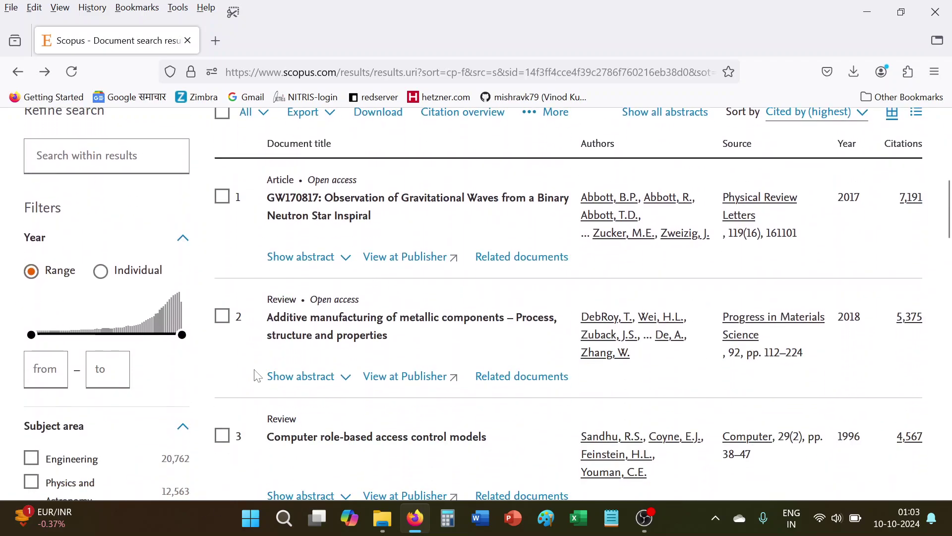
scroll(258, 375, "up", 7)
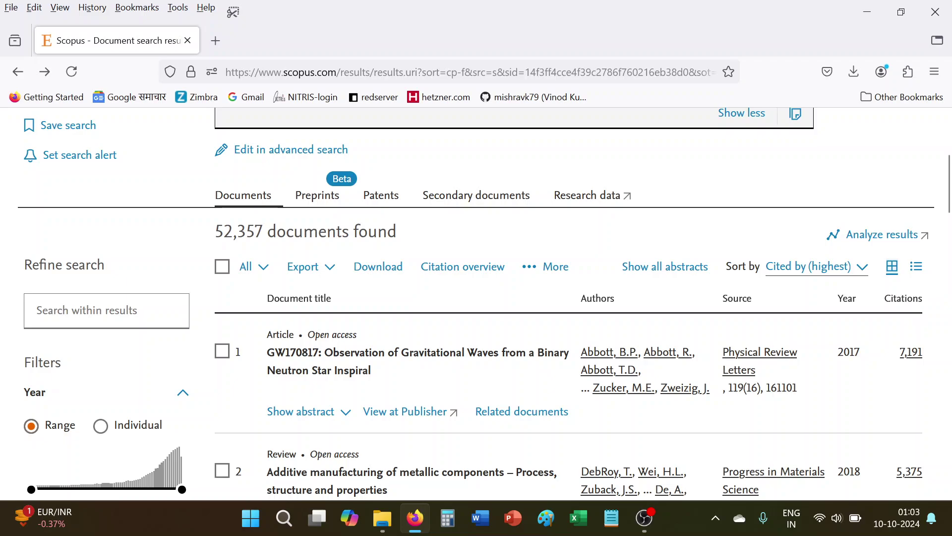
scroll(917, 318, "down", 18)
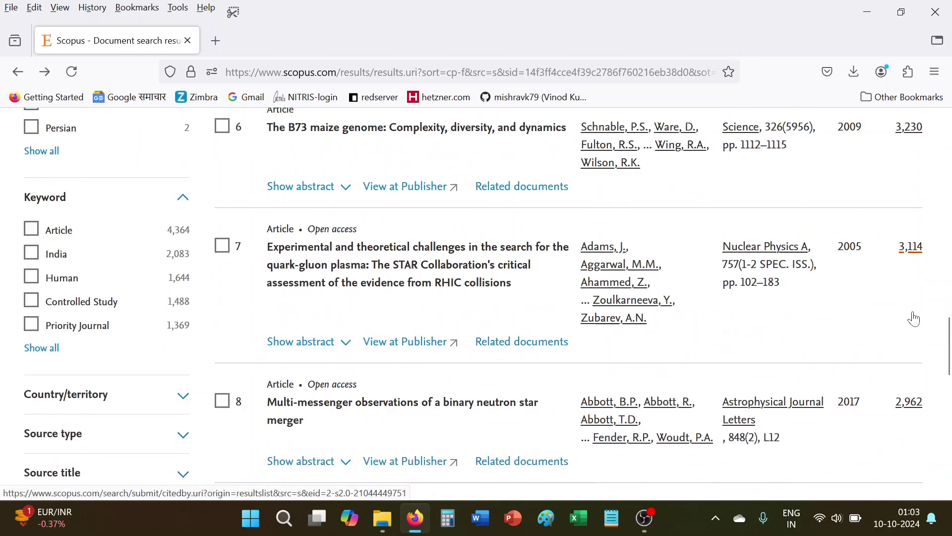
scroll(917, 317, "down", 3)
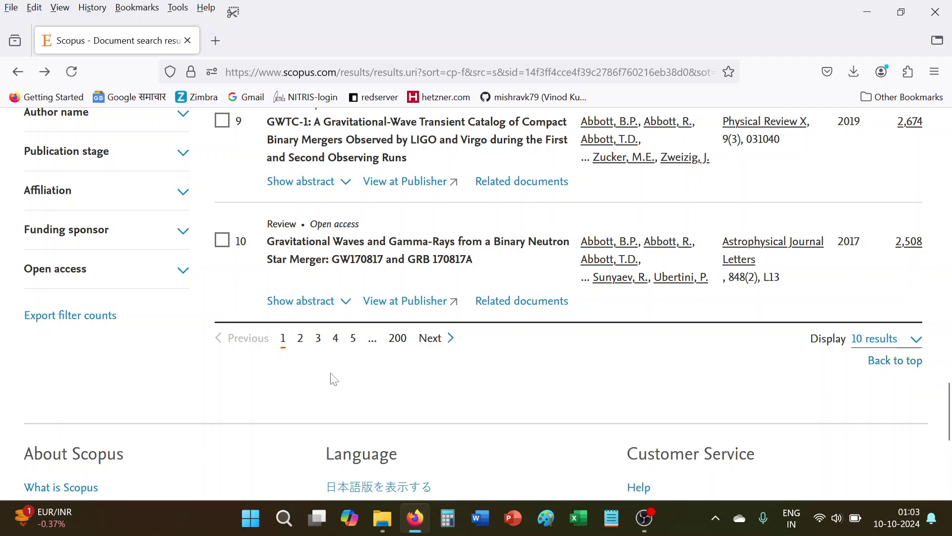
Display 200 results per page and scroll down to the 200th document with 320 citations
left_click(877, 348)
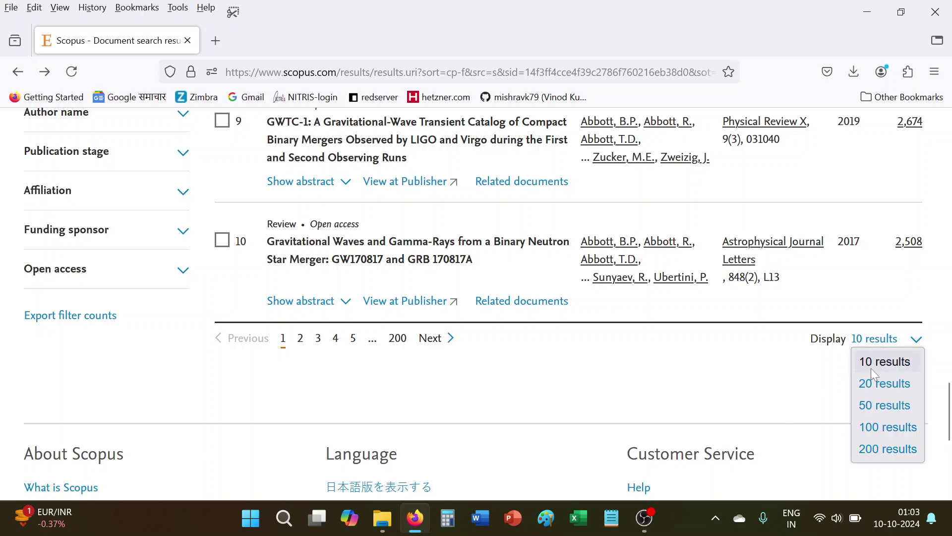
left_click(881, 449)
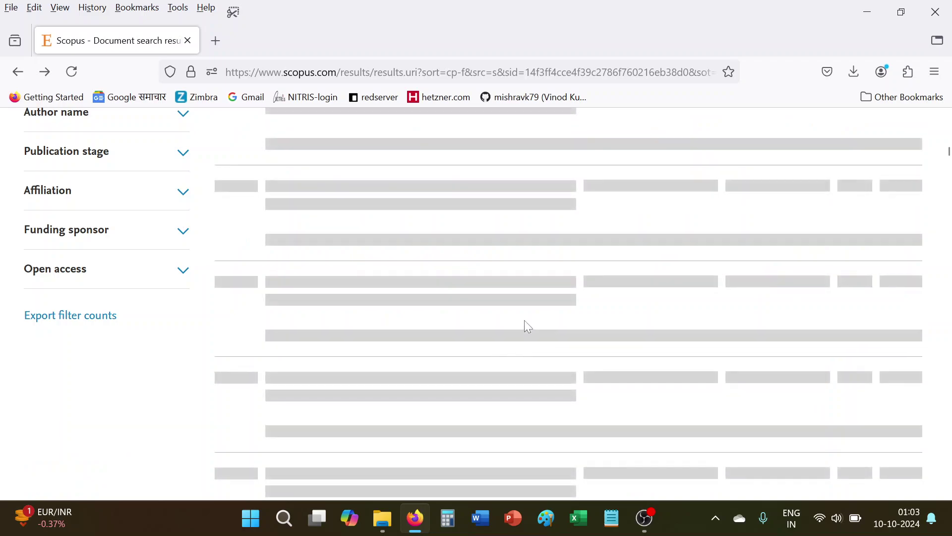
scroll(528, 326, "down", 5)
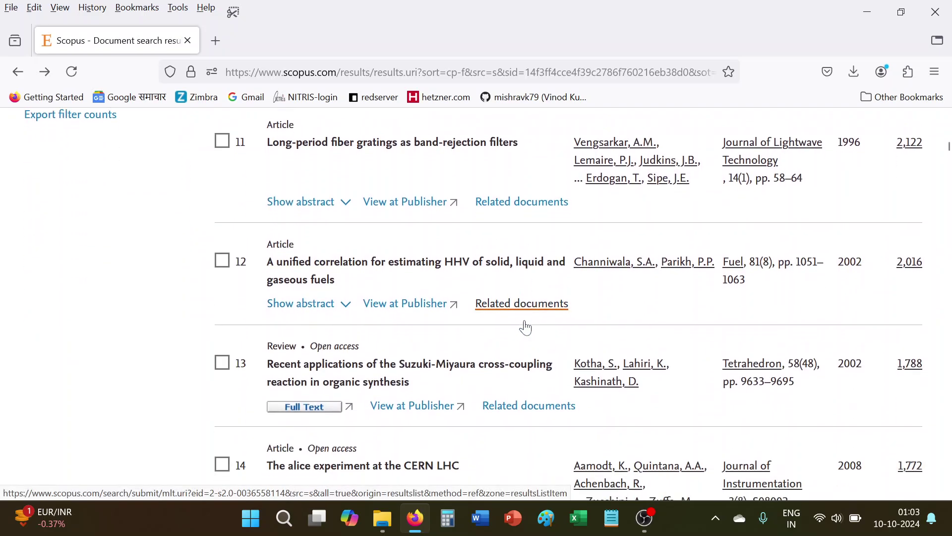
scroll(527, 328, "down", 20)
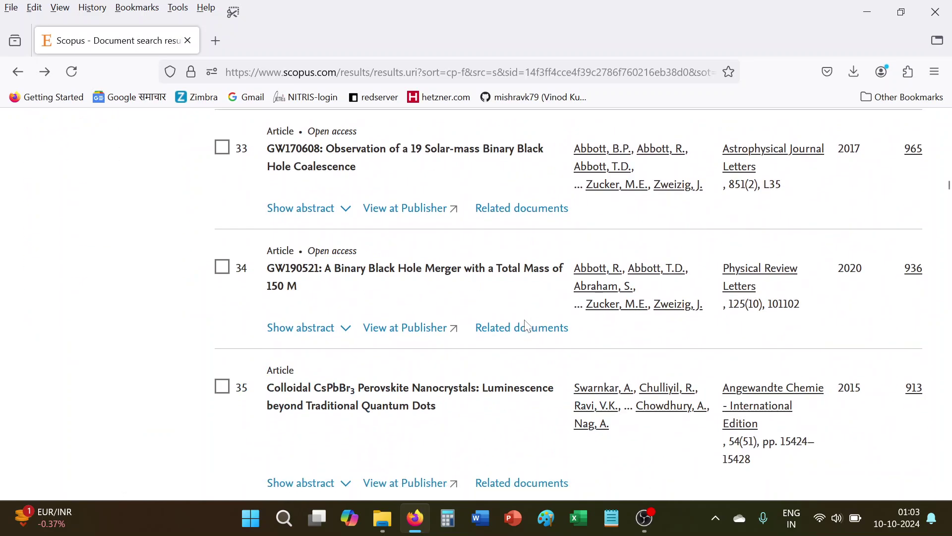
scroll(527, 327, "down", 20)
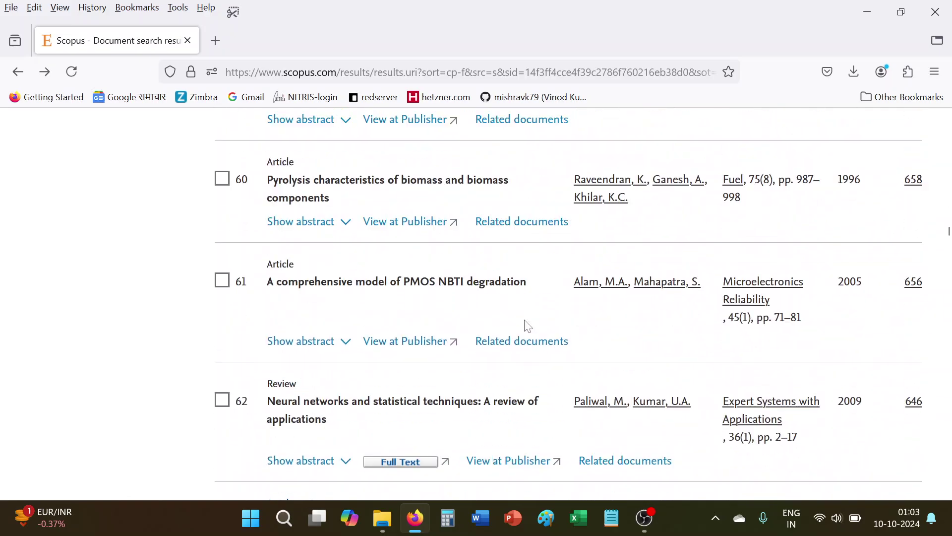
scroll(527, 326, "down", 20)
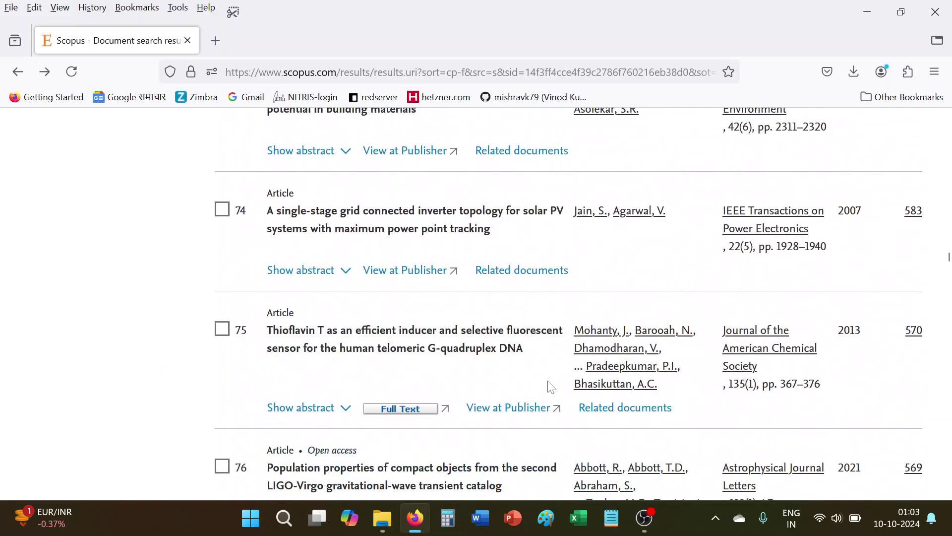
scroll(886, 356, "down", 20)
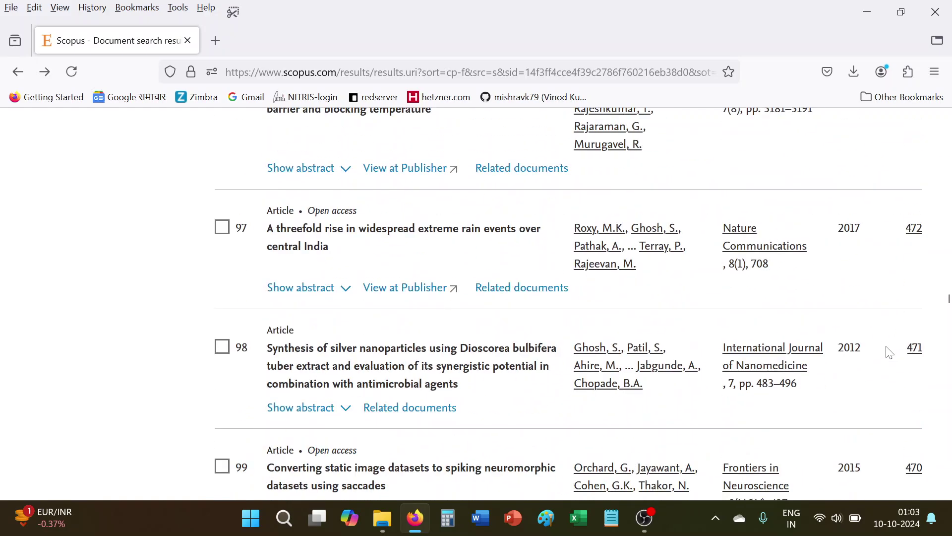
scroll(890, 352, "down", 20)
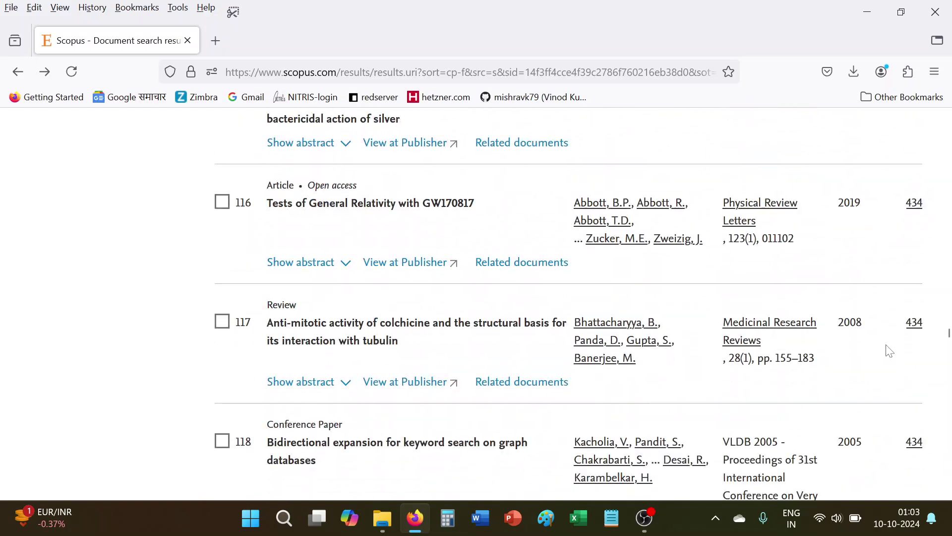
scroll(890, 351, "down", 20)
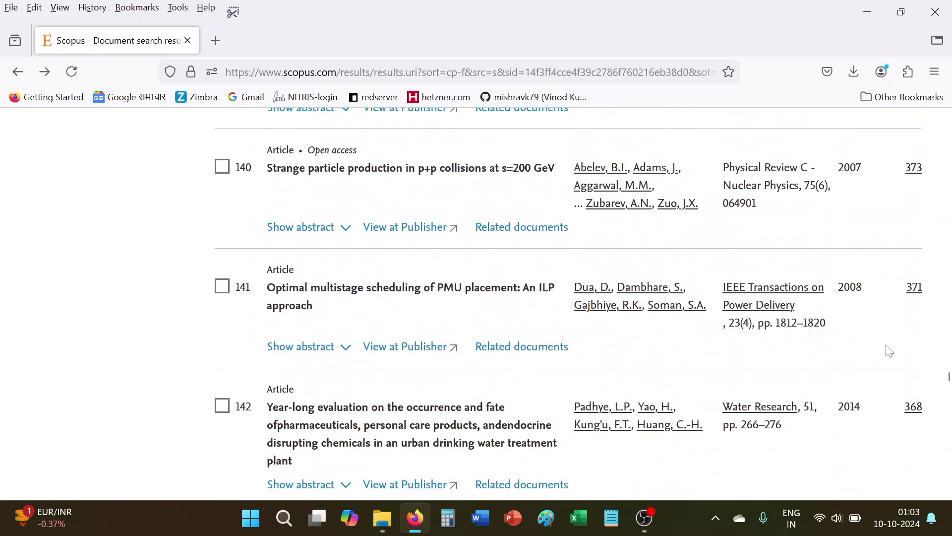
scroll(890, 350, "down", 20)
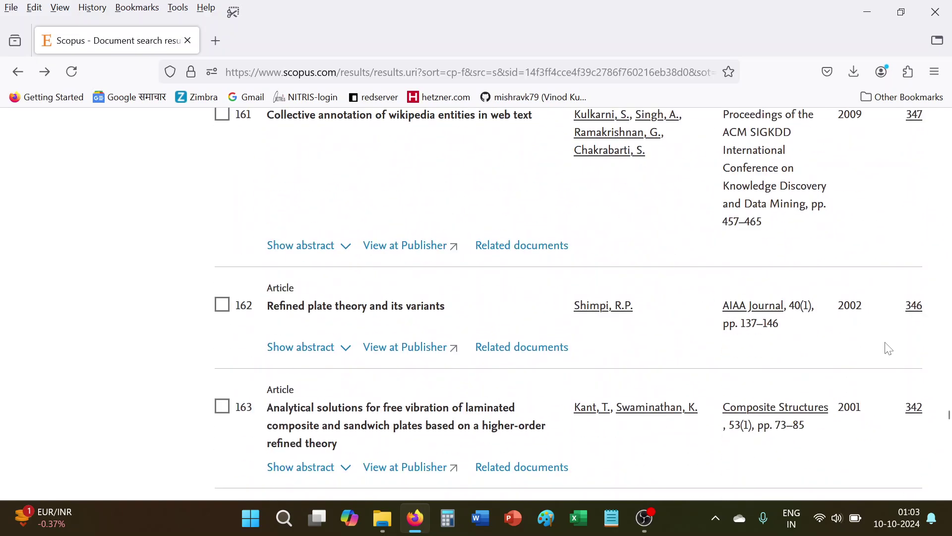
scroll(889, 350, "down", 20)
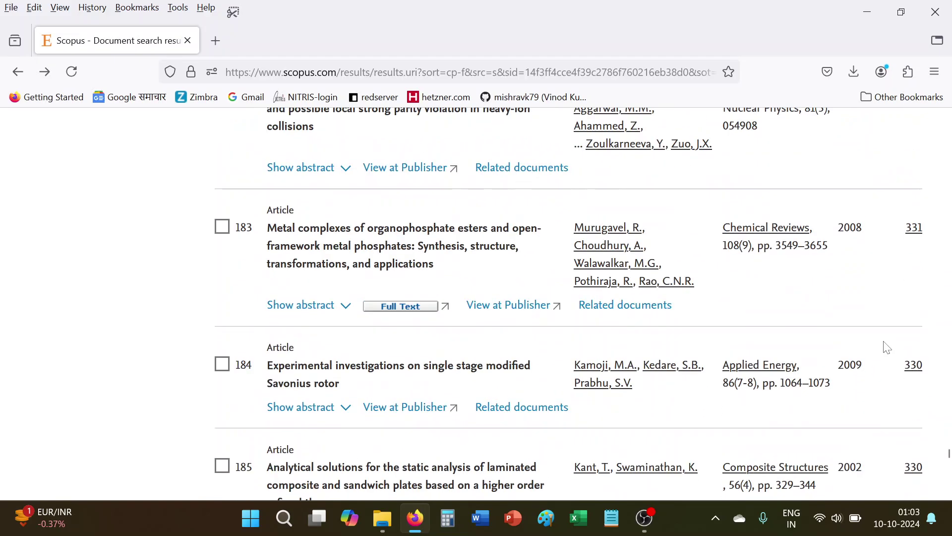
scroll(887, 348, "down", 20)
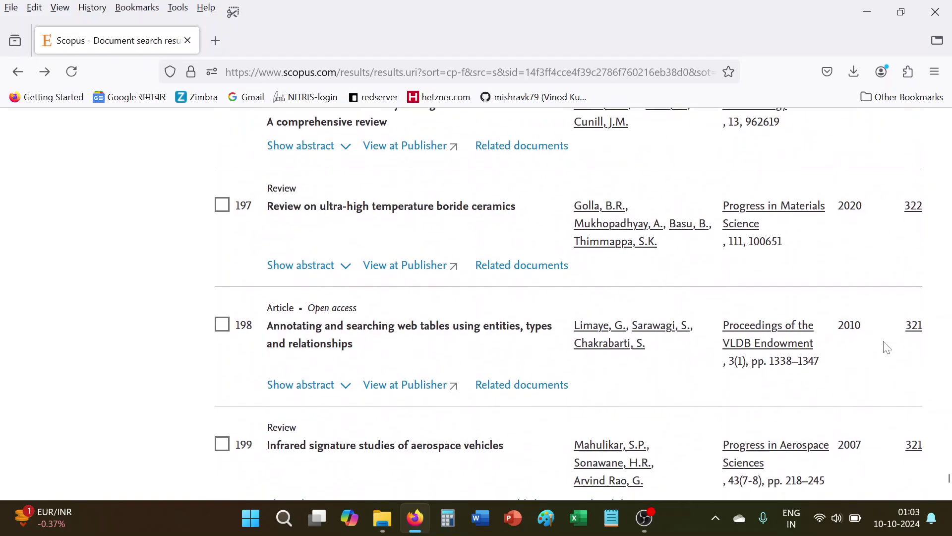
scroll(887, 348, "down", 12)
scroll(887, 348, "up", 5)
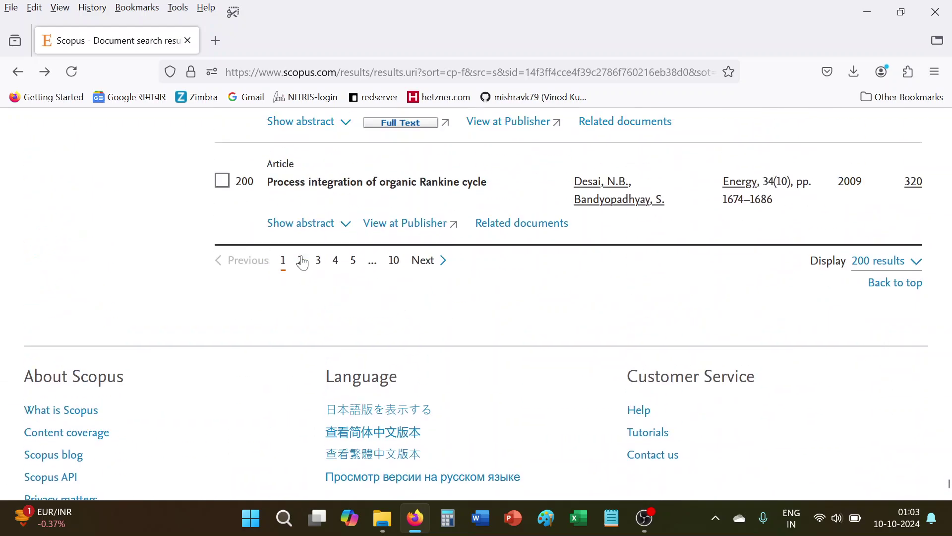
Scroll the most-cited list to the documents ranked around 250–295 with roughly 269 citations
scroll(448, 278, "down", 5)
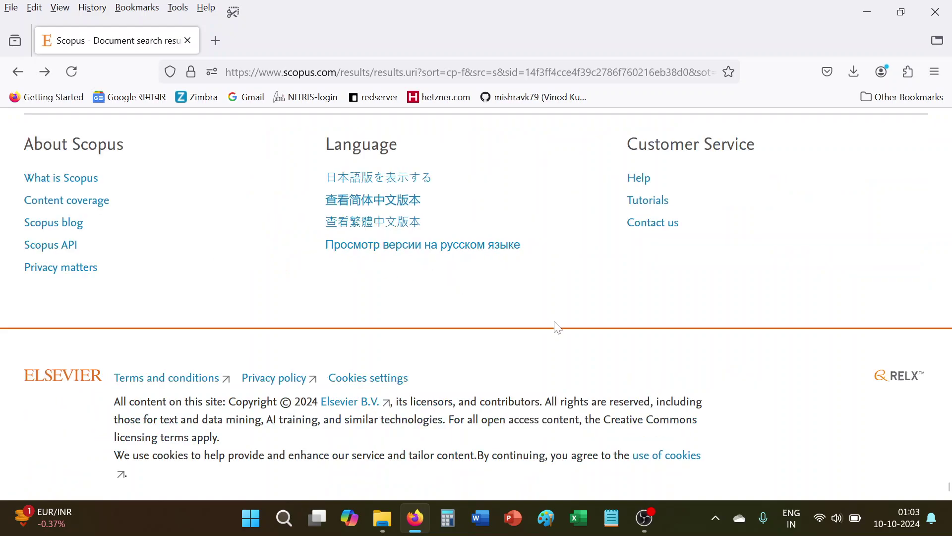
scroll(558, 328, "down", 2)
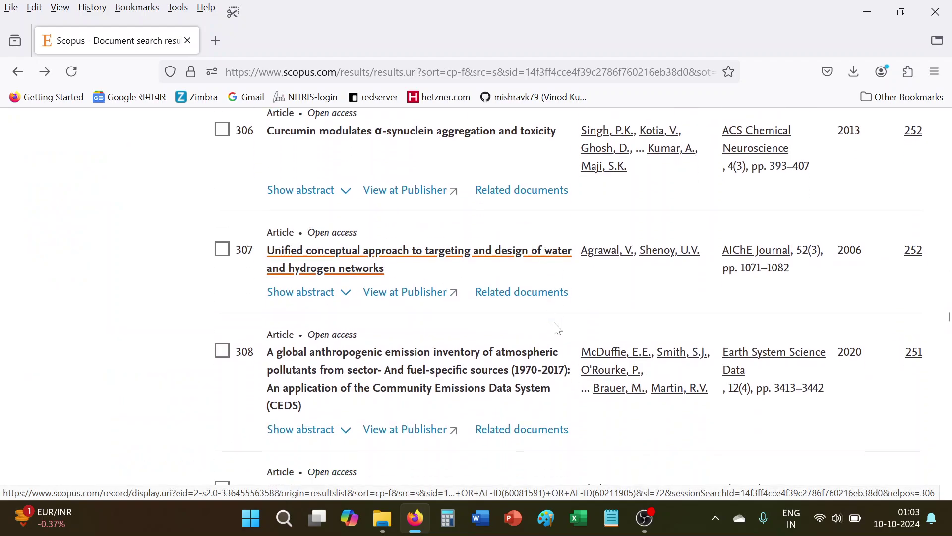
scroll(557, 328, "down", 10)
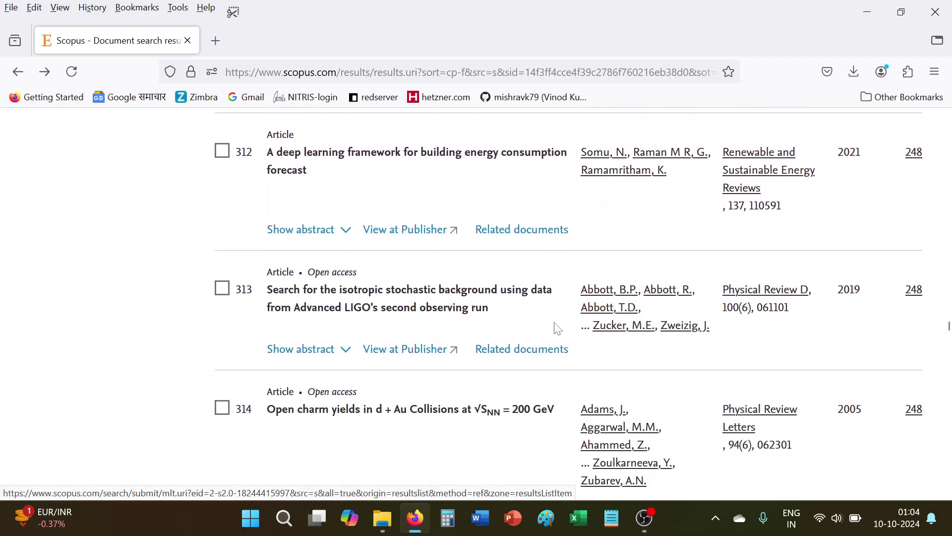
scroll(557, 328, "up", 10)
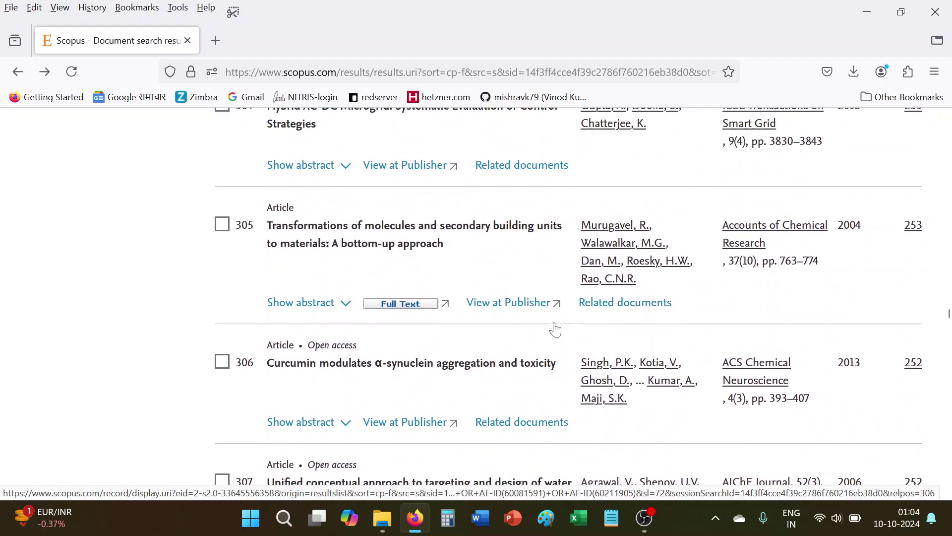
scroll(557, 328, "up", 8)
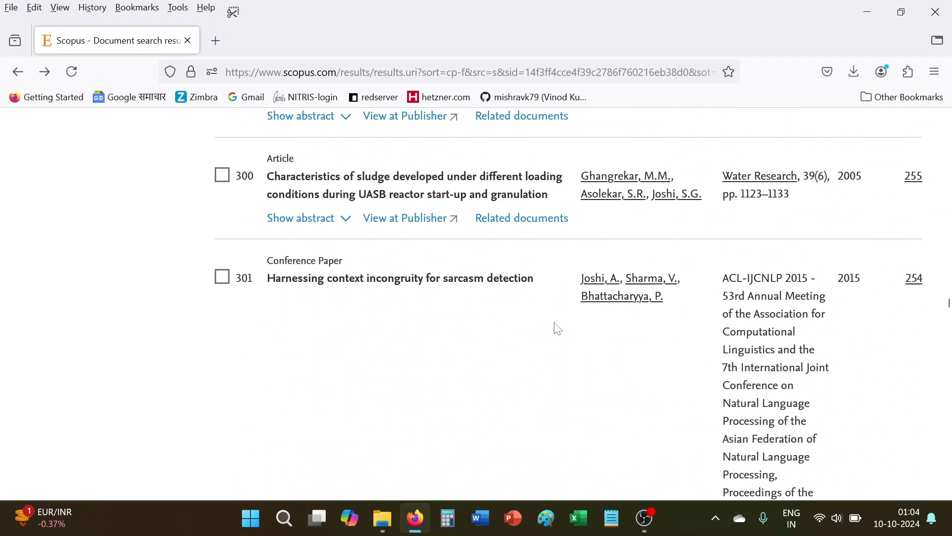
scroll(557, 328, "up", 8)
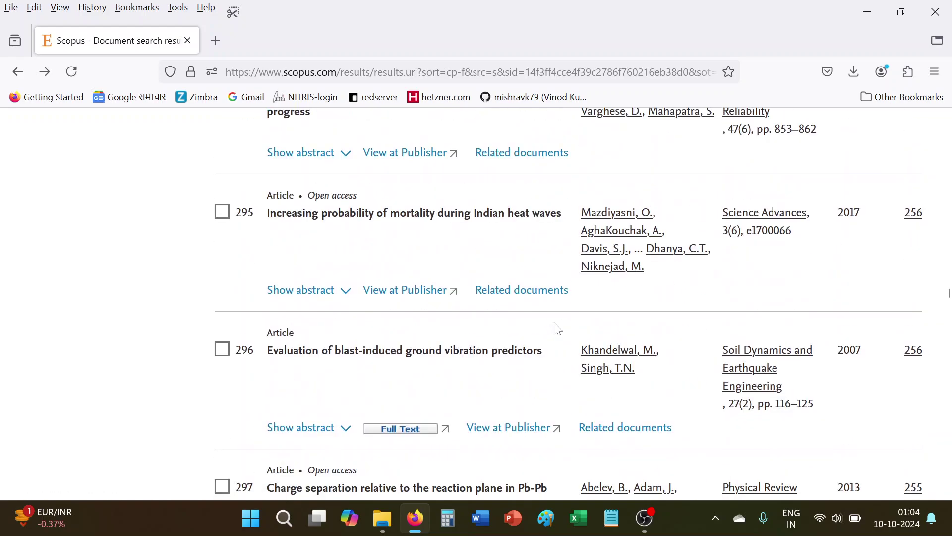
scroll(557, 327, "up", 10)
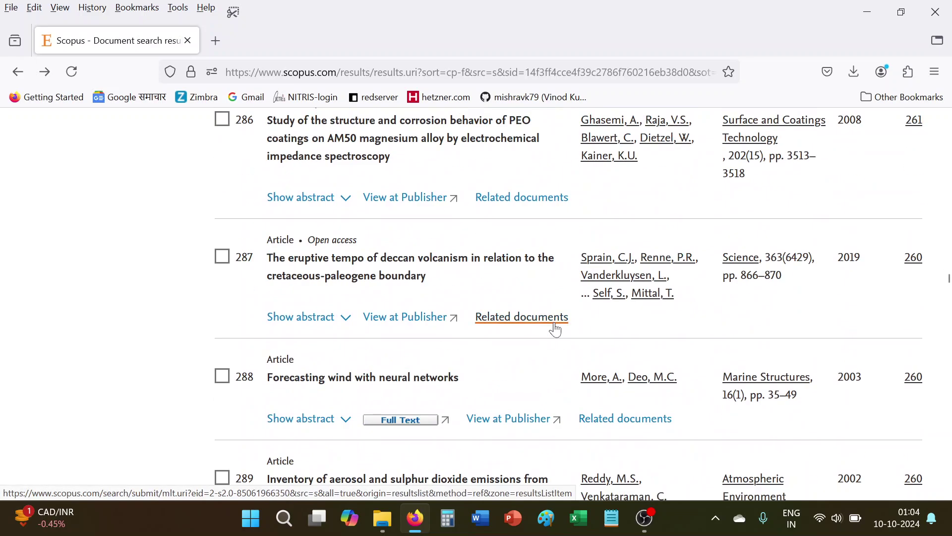
scroll(555, 329, "up", 8)
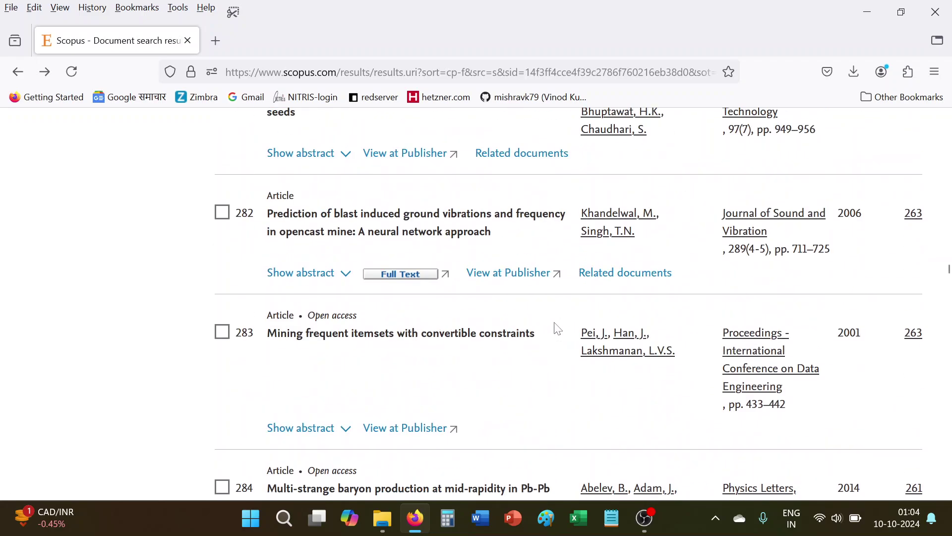
scroll(557, 328, "down", 3)
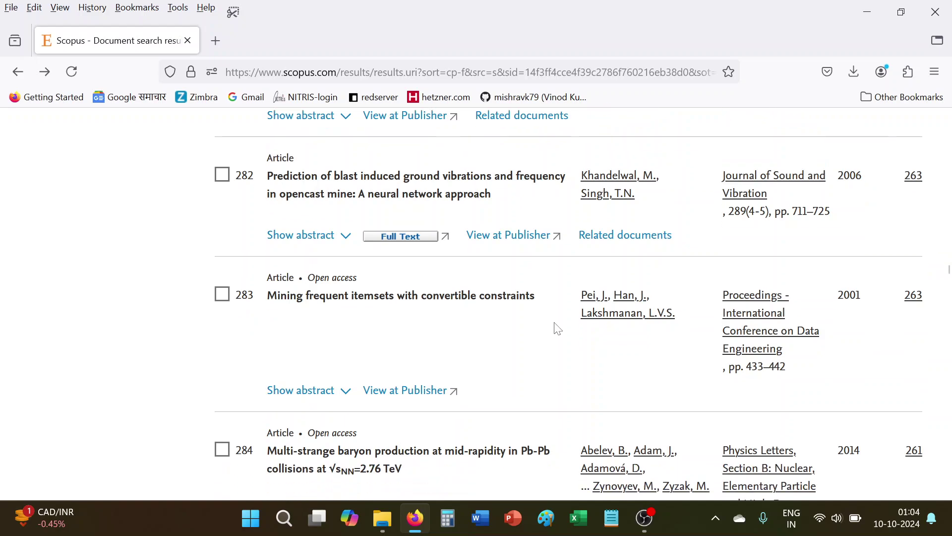
scroll(557, 327, "down", 9)
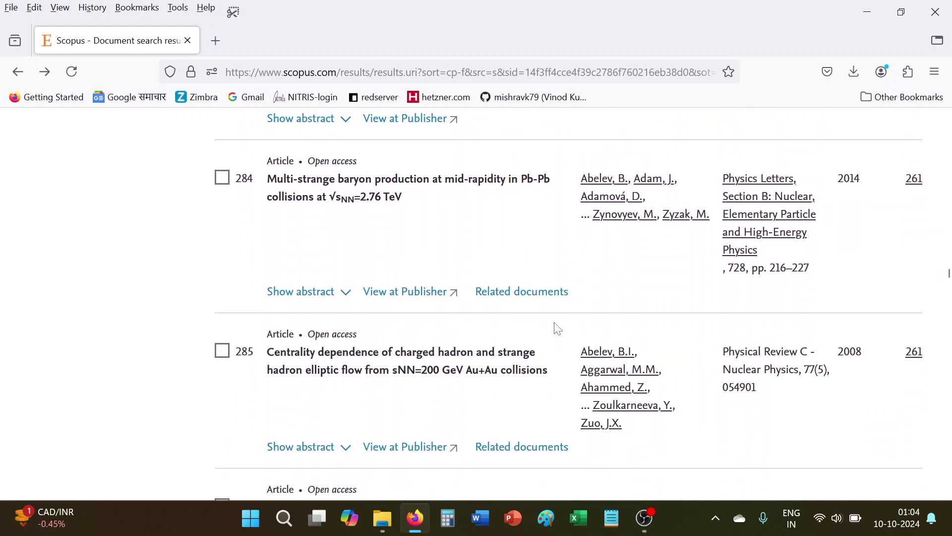
scroll(558, 328, "down", 20)
scroll(558, 328, "down", 15)
scroll(556, 330, "down", 6)
scroll(555, 329, "down", 6)
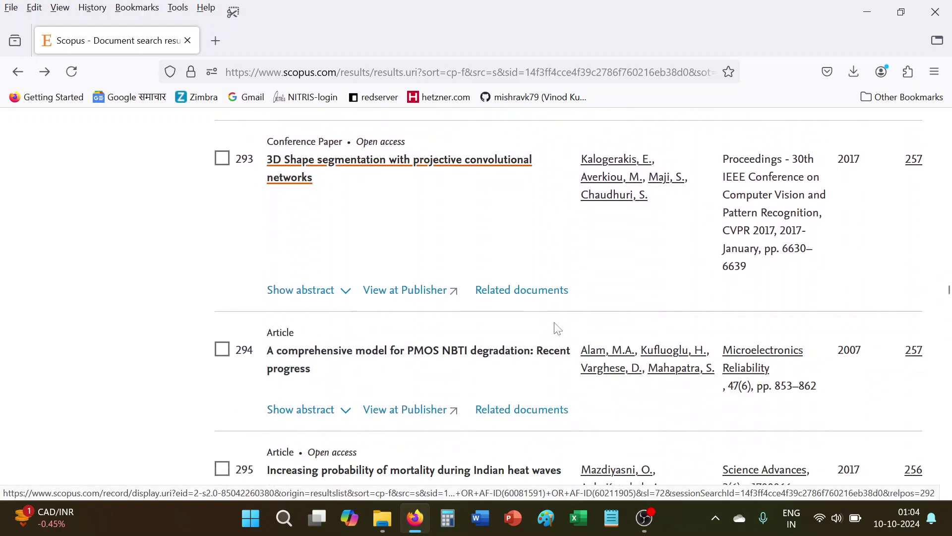
scroll(557, 327, "up", 20)
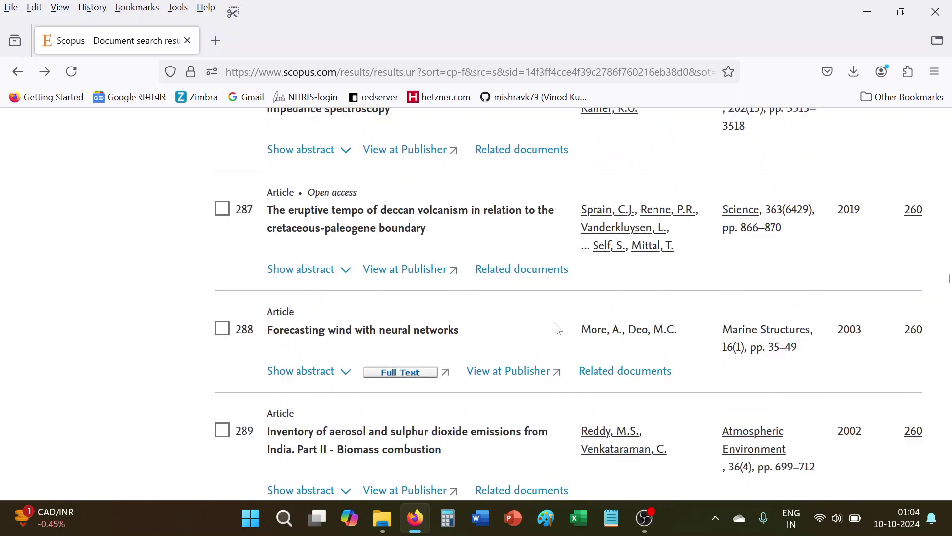
scroll(556, 328, "up", 20)
Scroll from rank 251 to ranks 268–270, confirming document 269 has exactly 269 citations
scroll(556, 329, "up", 20)
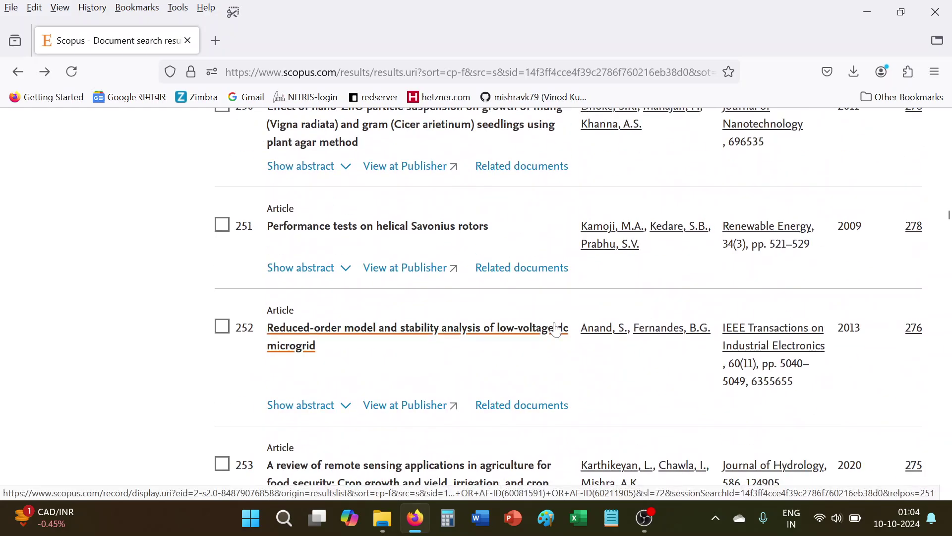
scroll(557, 329, "up", 5)
scroll(557, 329, "down", 6)
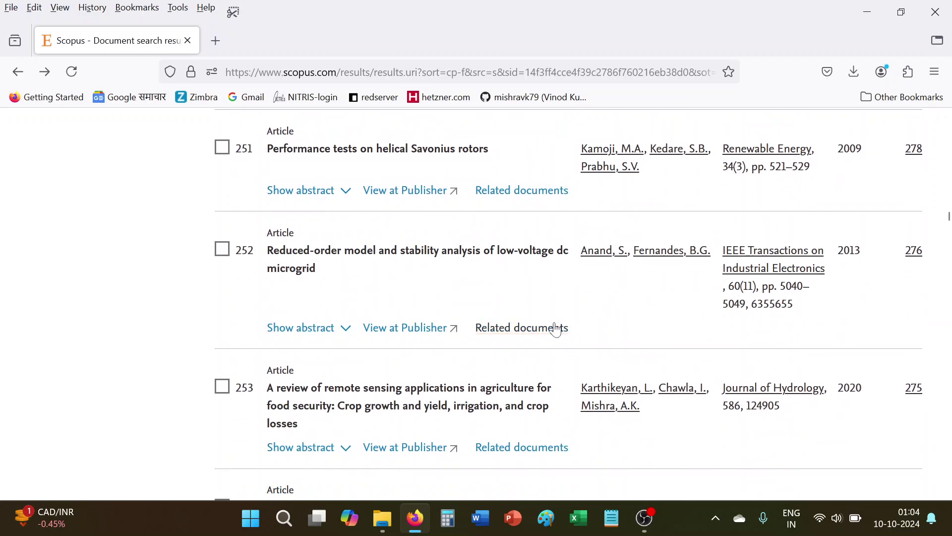
scroll(556, 329, "down", 5)
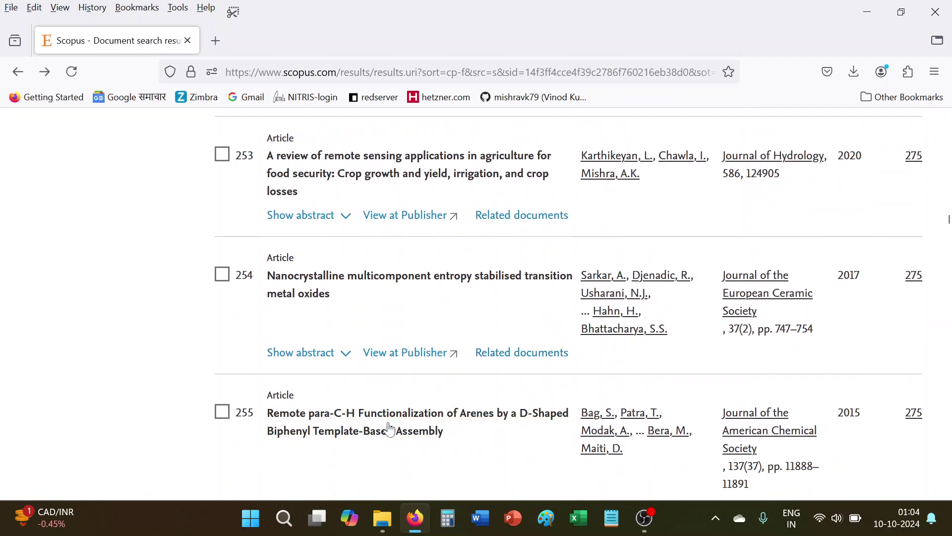
scroll(841, 397, "down", 6)
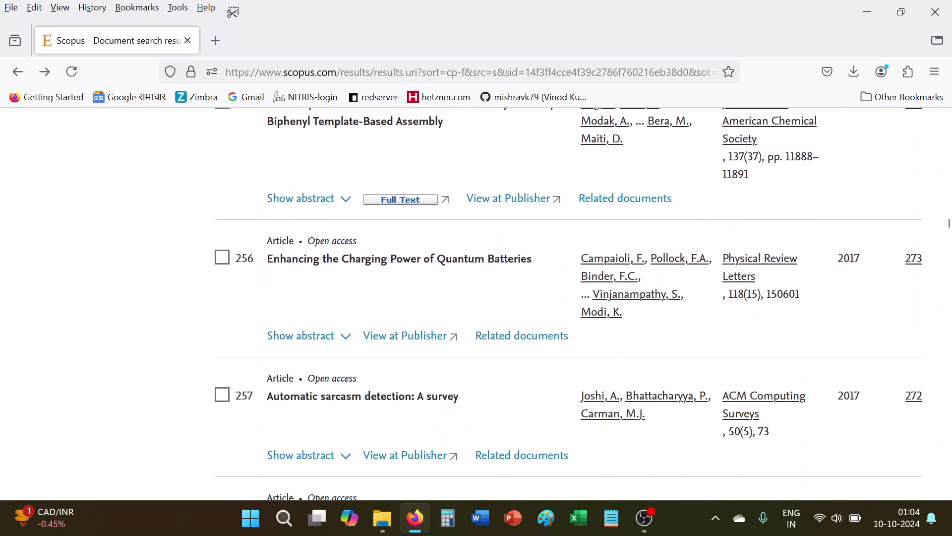
scroll(842, 397, "down", 6)
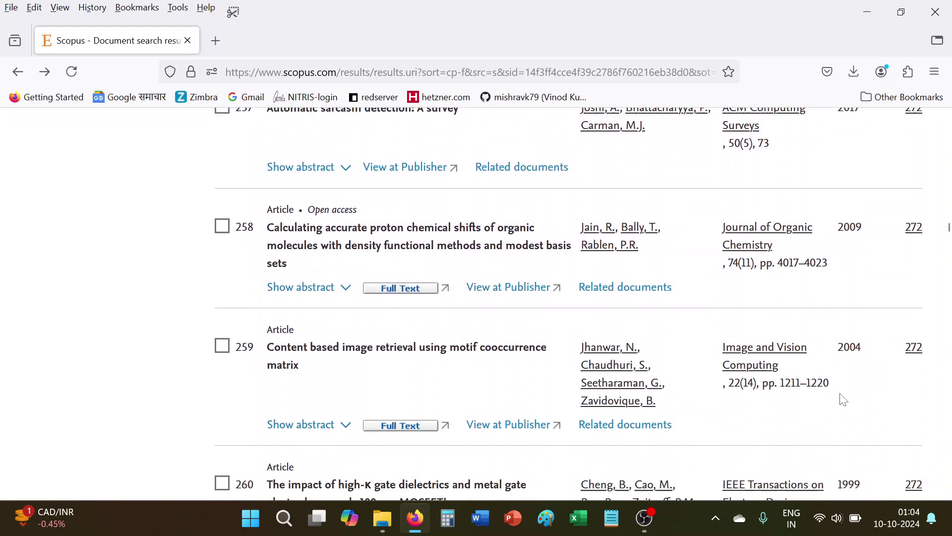
scroll(843, 400, "down", 3)
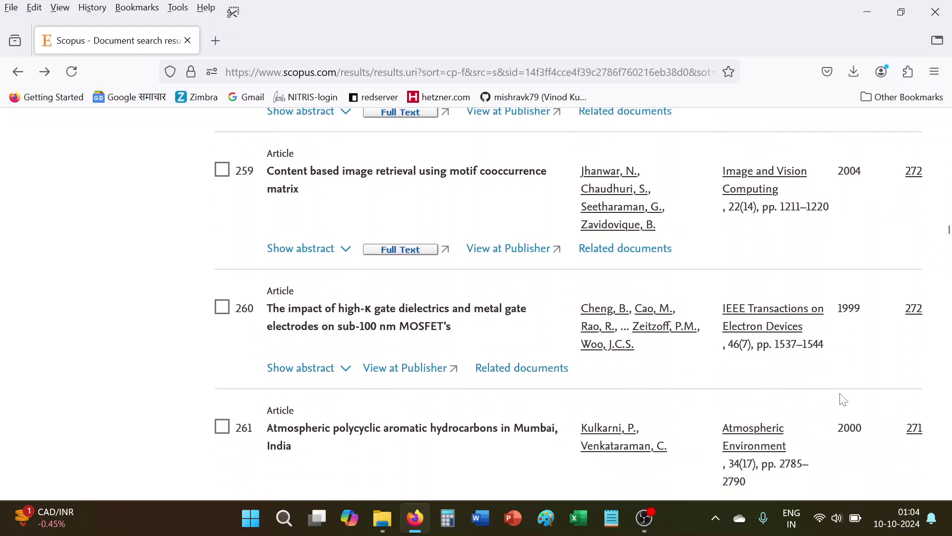
scroll(843, 399, "down", 2)
scroll(844, 399, "down", 2)
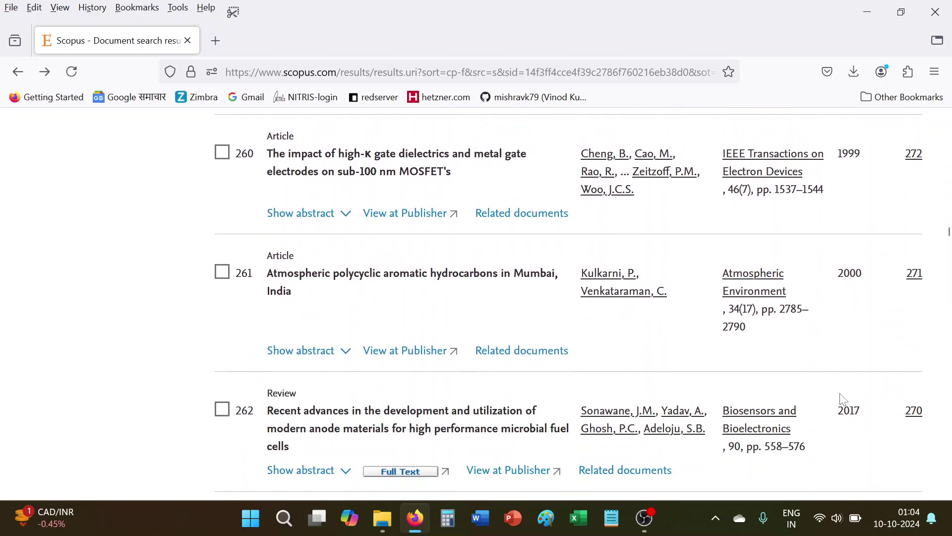
scroll(843, 399, "down", 4)
scroll(843, 399, "down", 2)
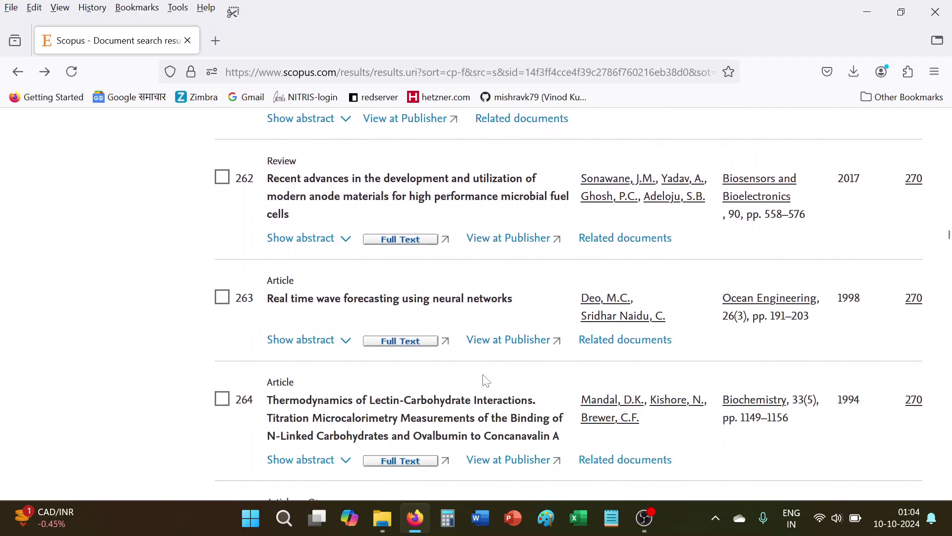
scroll(886, 361, "down", 4)
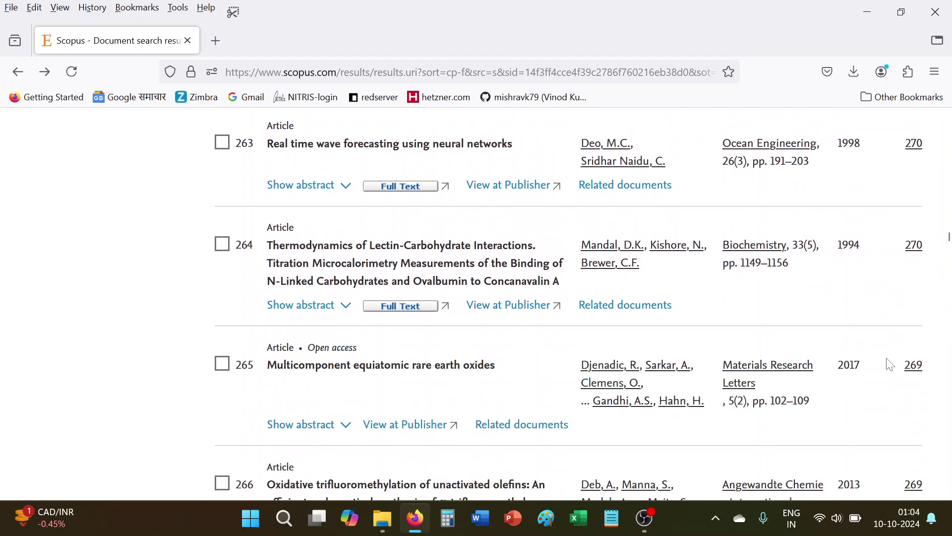
scroll(895, 327, "down", 2)
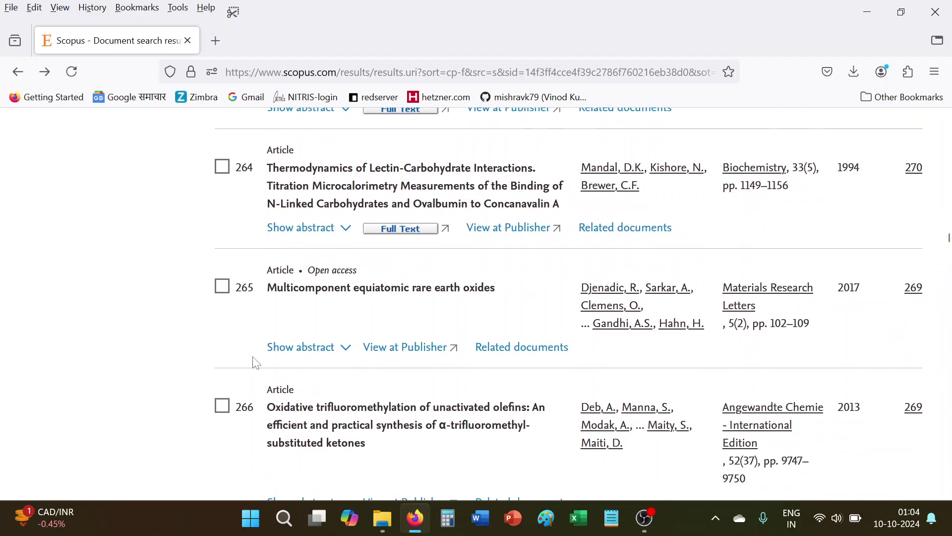
scroll(739, 322, "down", 2)
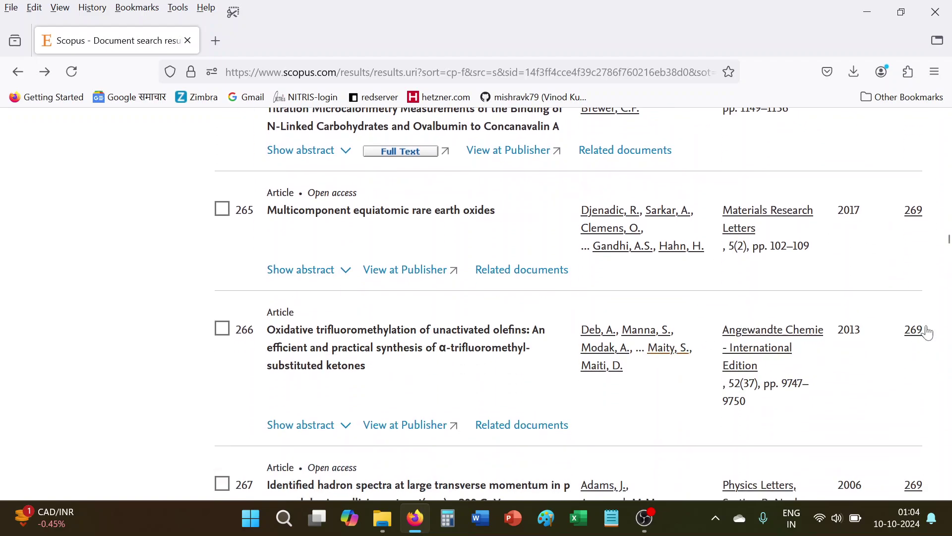
scroll(839, 381, "down", 4)
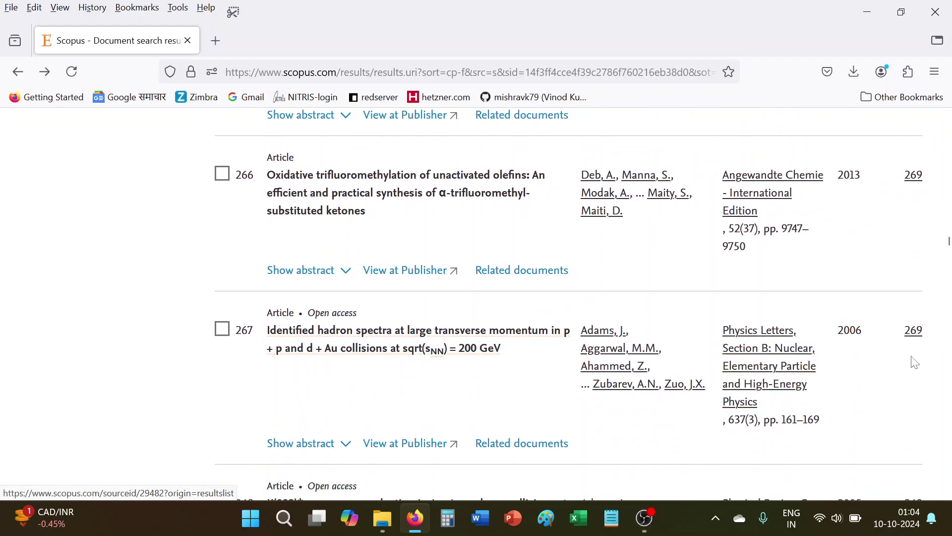
scroll(915, 362, "down", 6)
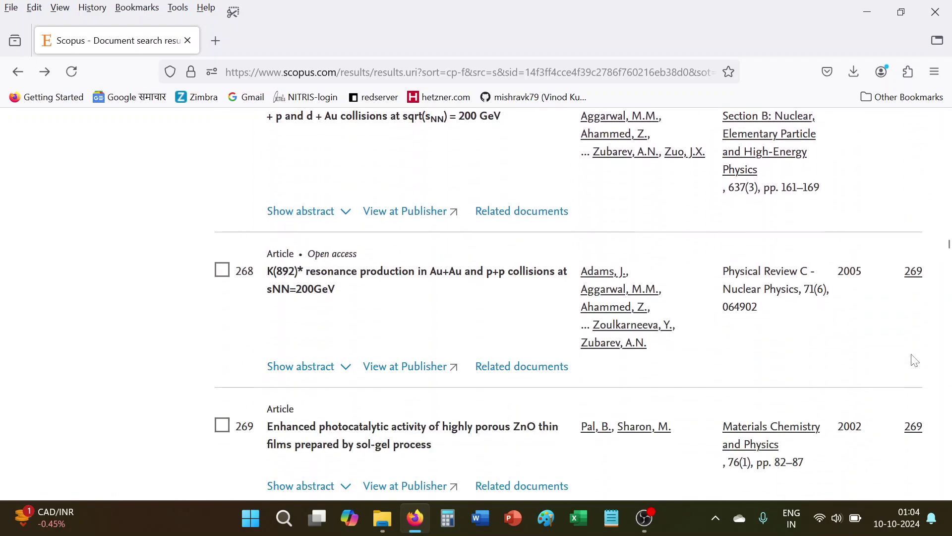
scroll(915, 360, "down", 4)
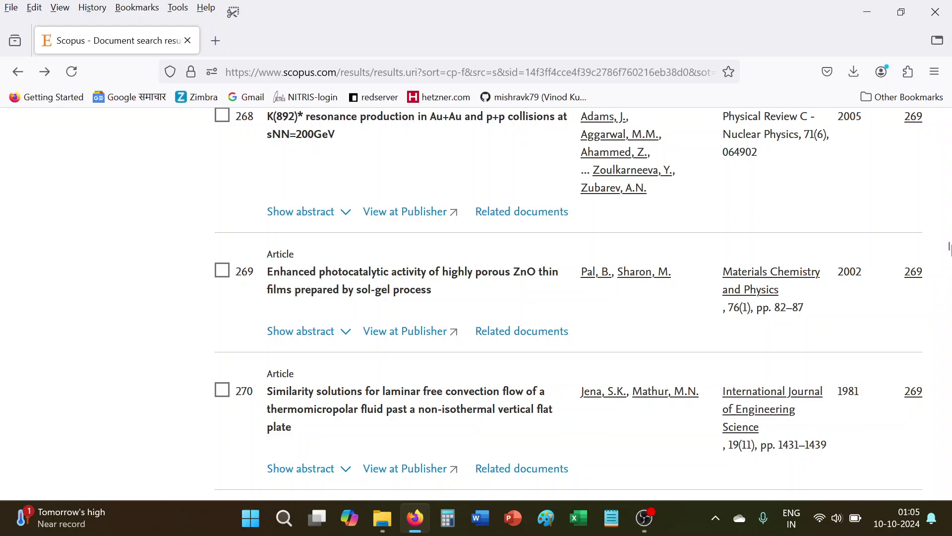
Regenerate the citation overview for documents 1–1000, showing h-index 269
left_click_drag(948, 246, 948, 119)
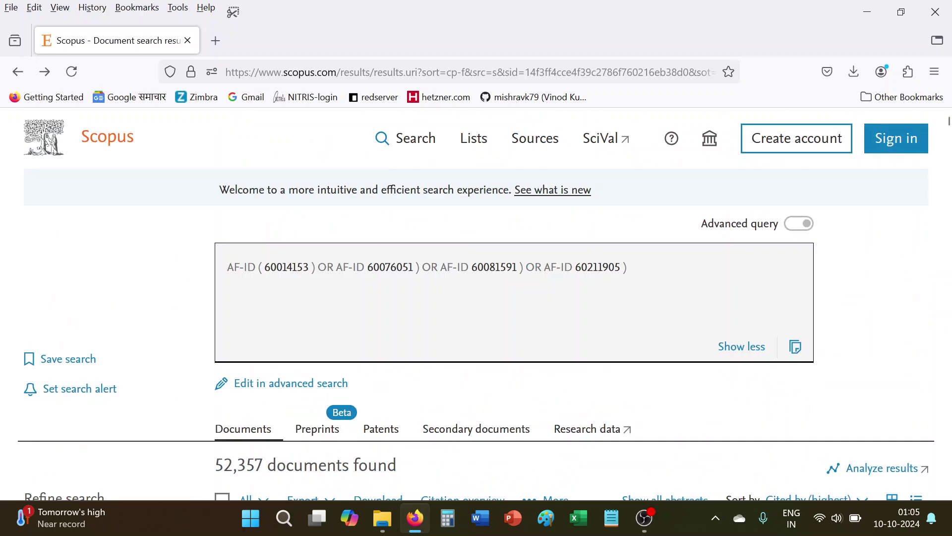
scroll(733, 227, "down", 4)
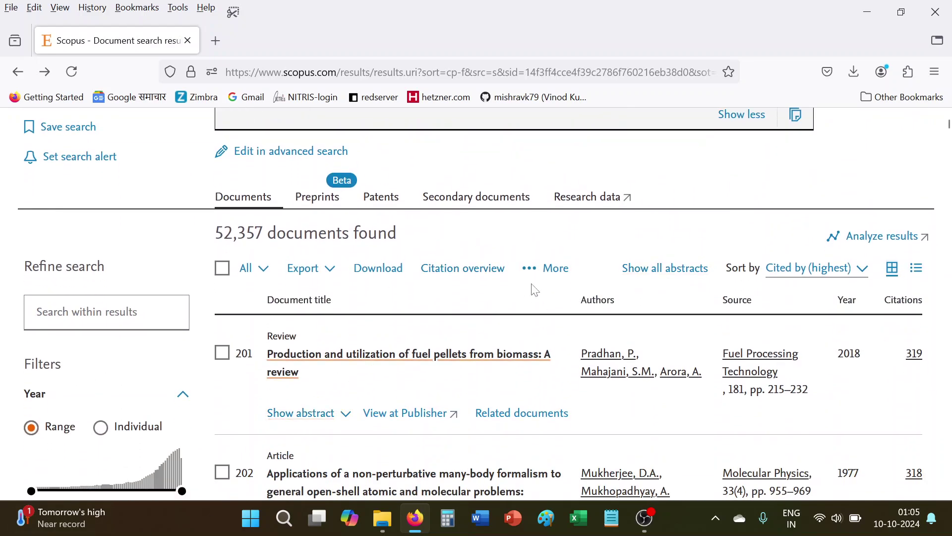
scroll(459, 268, "down", 1)
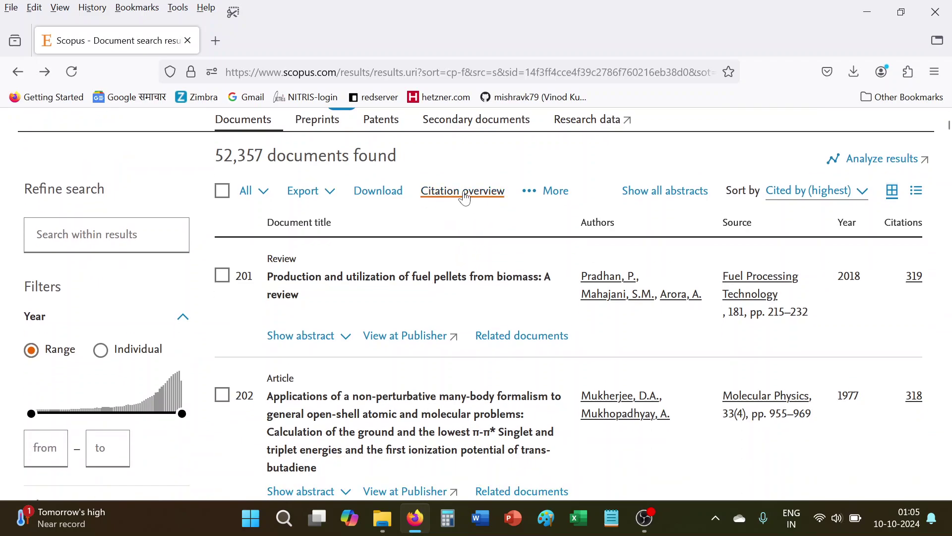
left_click(465, 192)
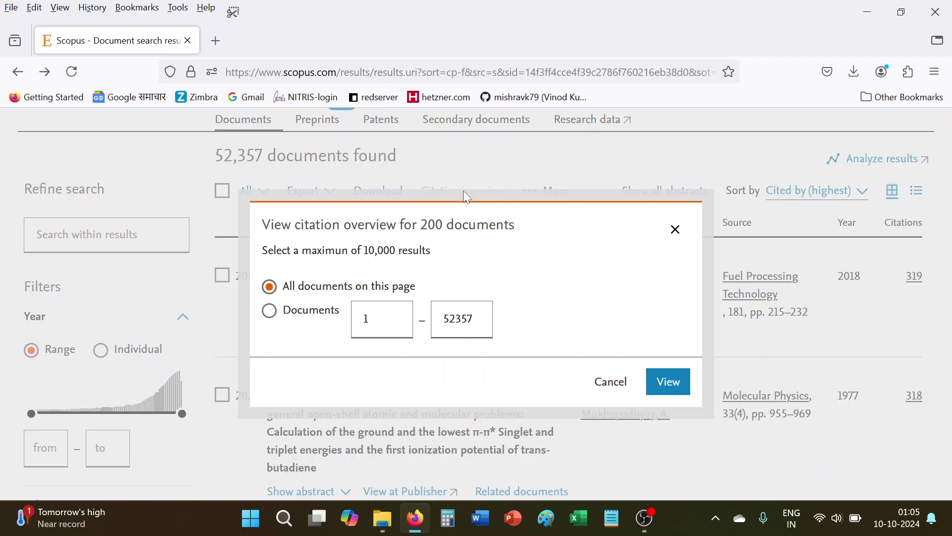
left_click(269, 310)
double_click(458, 310)
type("1000")
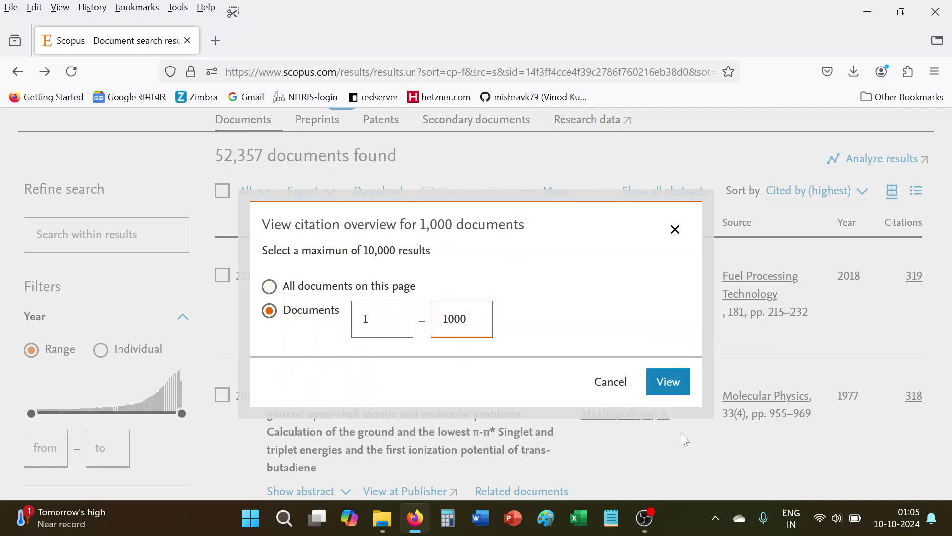
left_click(670, 384)
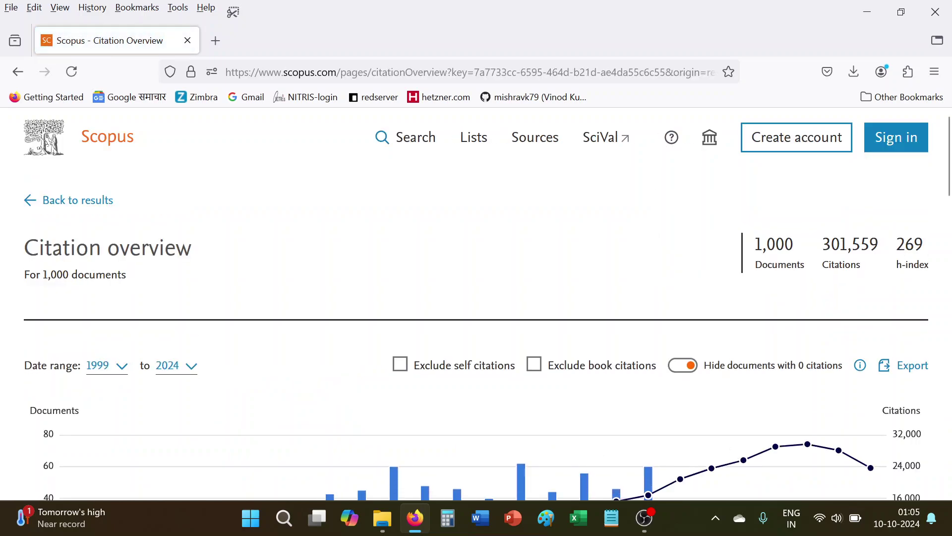
Highlight the h-index value 269 in Scopus's citation overview of 1,000 documents
left_click_drag(897, 246, 929, 251)
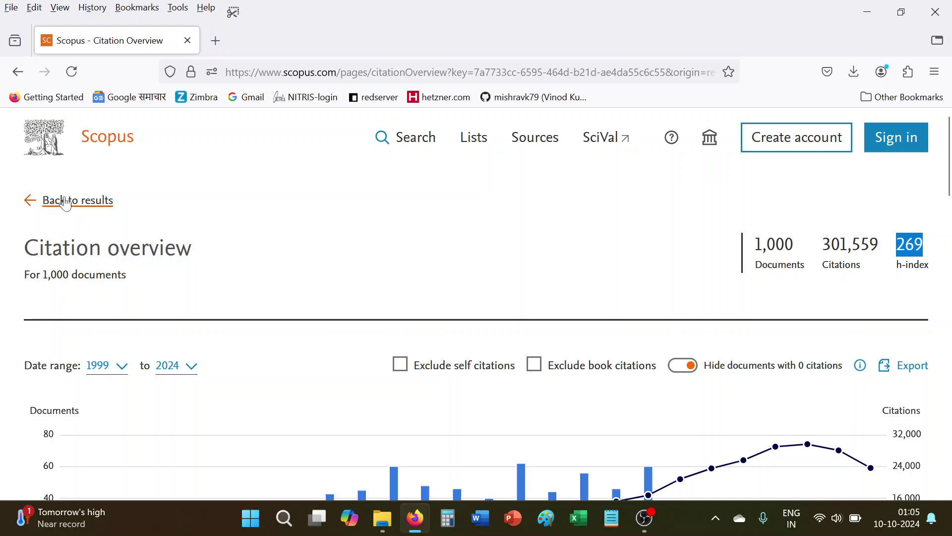
scroll(479, 295, "down", 3)
scroll(476, 294, "up", 3)
scroll(416, 262, "down", 5)
scroll(405, 266, "up", 5)
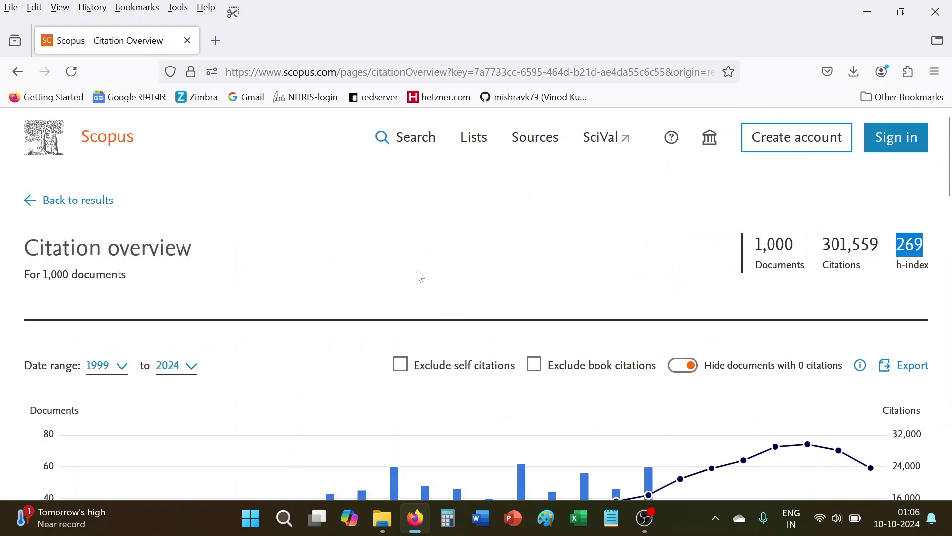
Open the Web of Science website in a new browser tab
left_click(221, 49)
type("webofscience.com/")
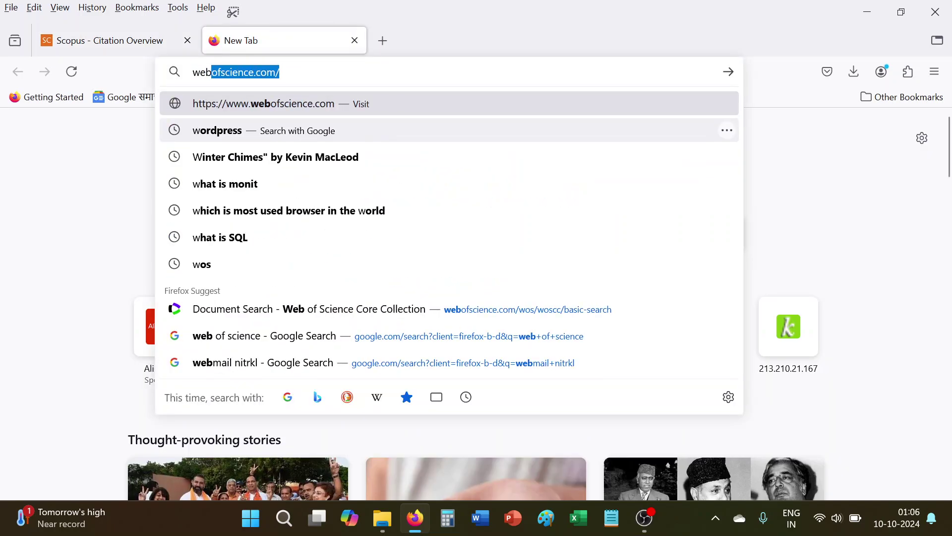
key("Return")
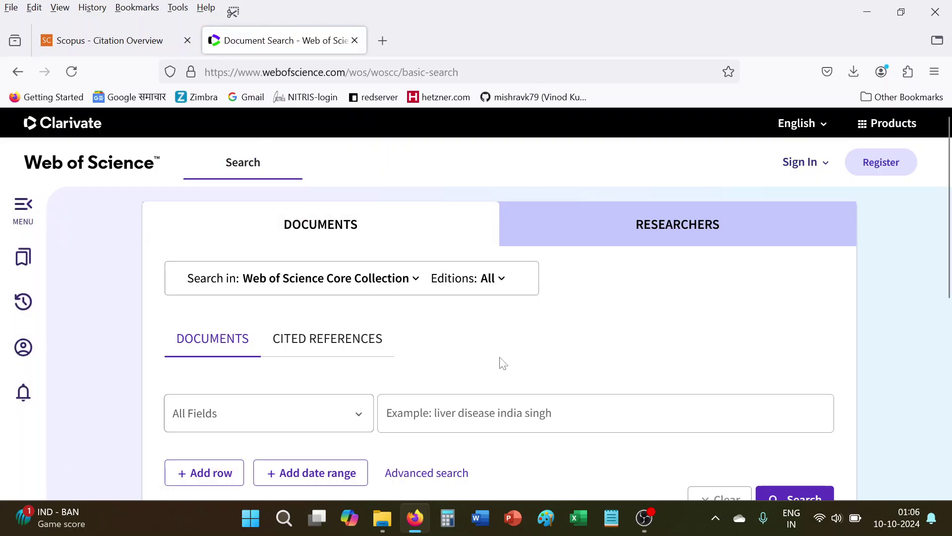
scroll(496, 347, "down", 3)
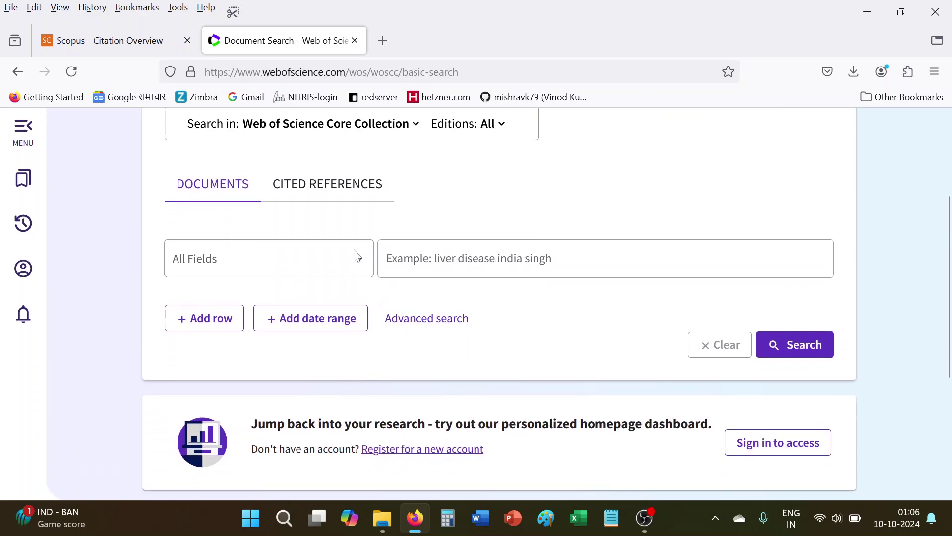
Search by Affiliation for 'Indian Institute of Technology (IIT) - Bombay'
left_click(357, 256)
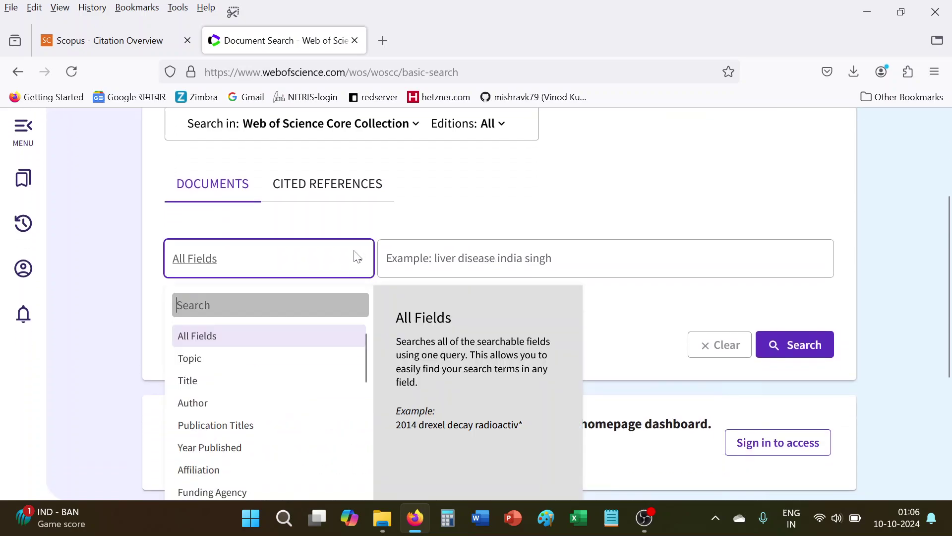
left_click(219, 470)
left_click(453, 258)
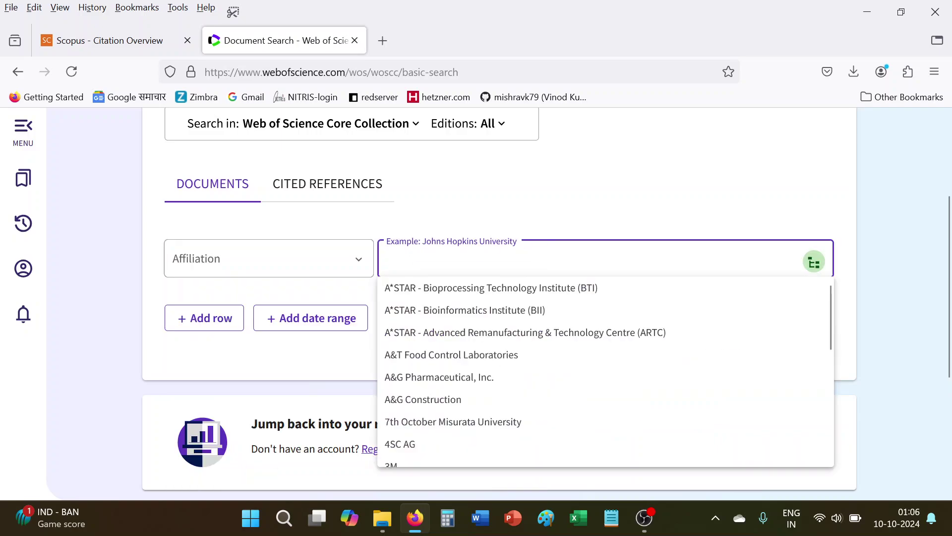
type("bombay")
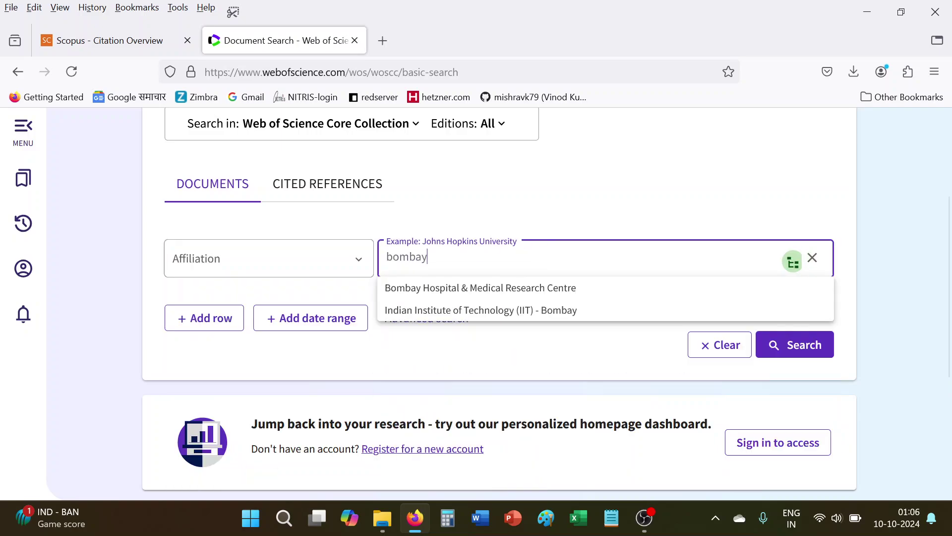
left_click(494, 311)
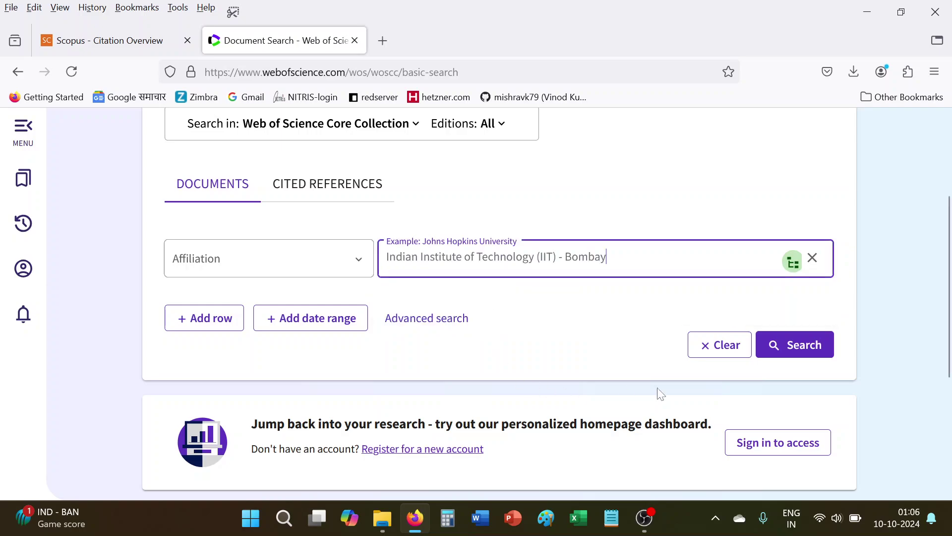
left_click(791, 356)
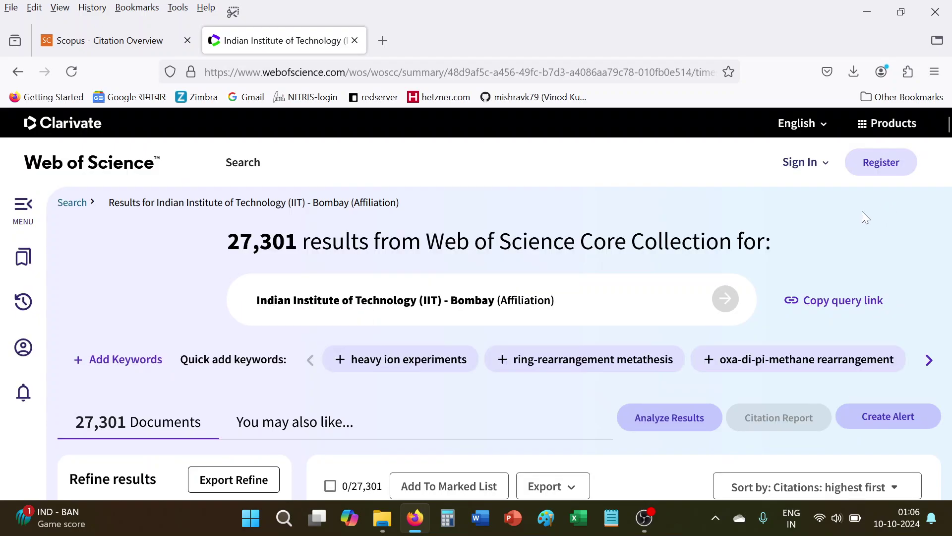
Sort the IIT Bombay results by 'Citations: highest first', topping with the 4,859-citation review
scroll(866, 217, "down", 2)
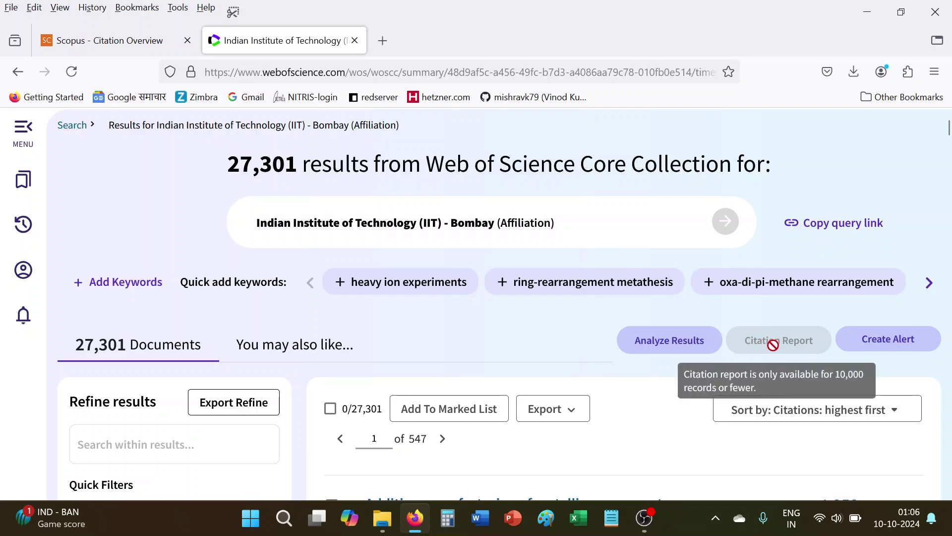
scroll(568, 369, "down", 5)
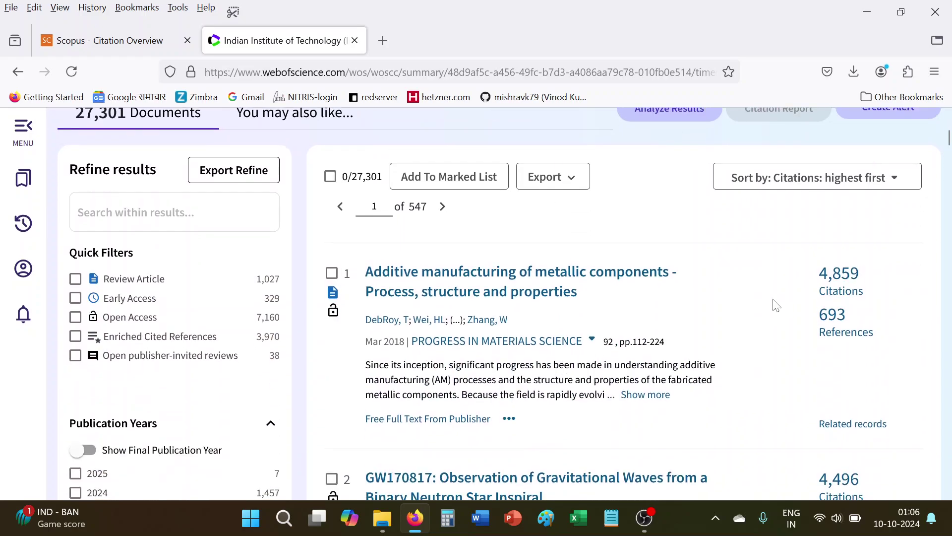
scroll(725, 304, "up", 2)
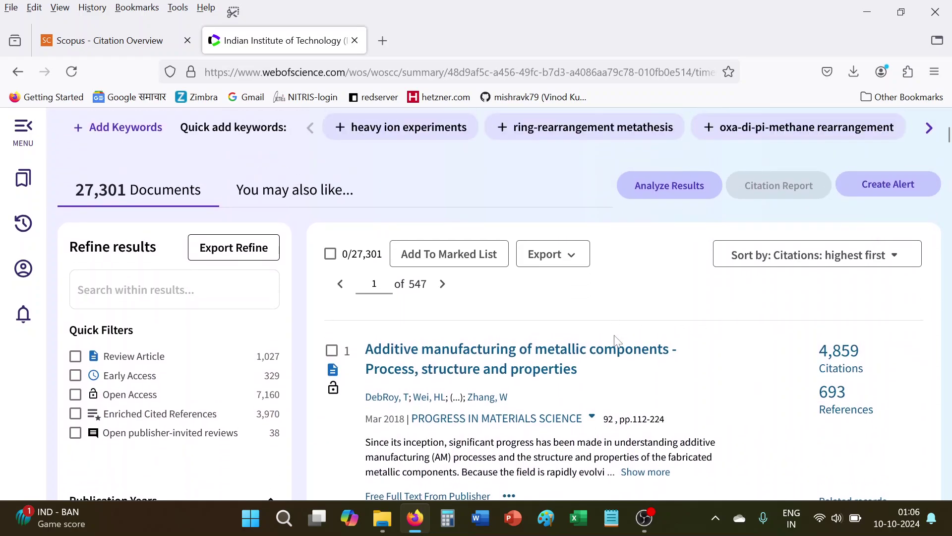
left_click(822, 255)
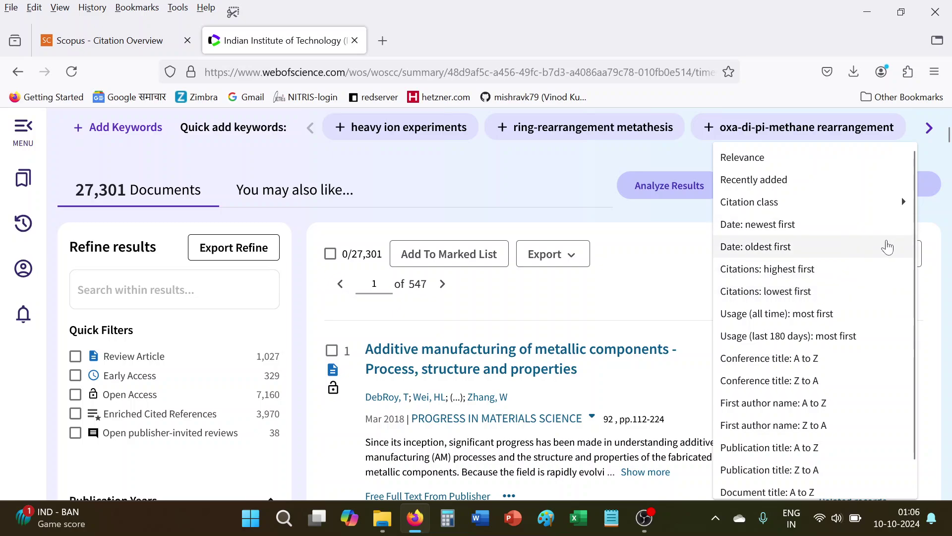
left_click(804, 270)
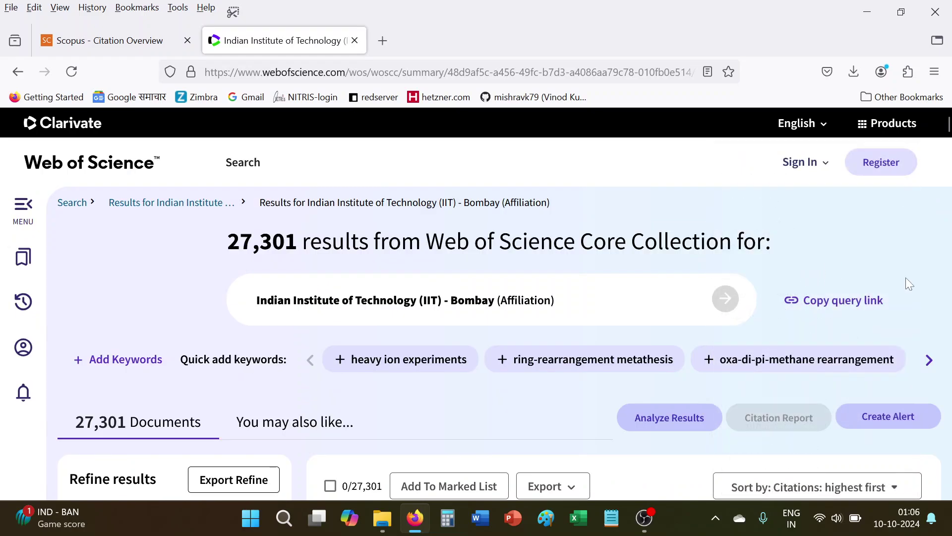
scroll(906, 278, "down", 3)
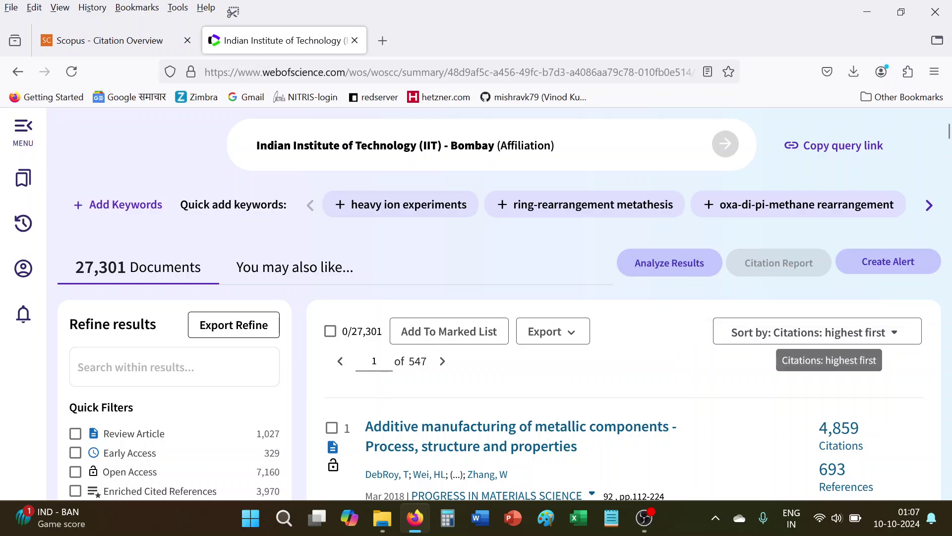
scroll(914, 362, "down", 2)
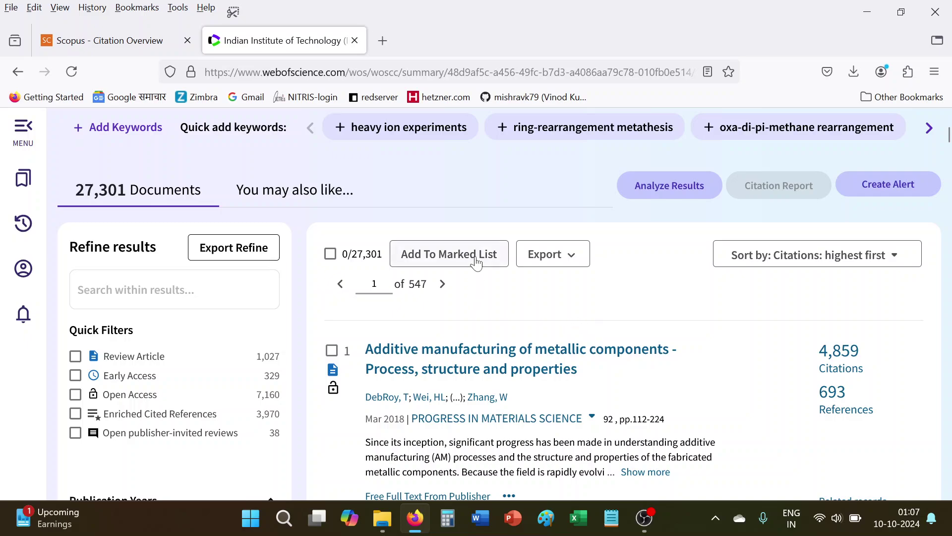
Add records 1 to 1000 of the citation-sorted results to the marked list
left_click(476, 262)
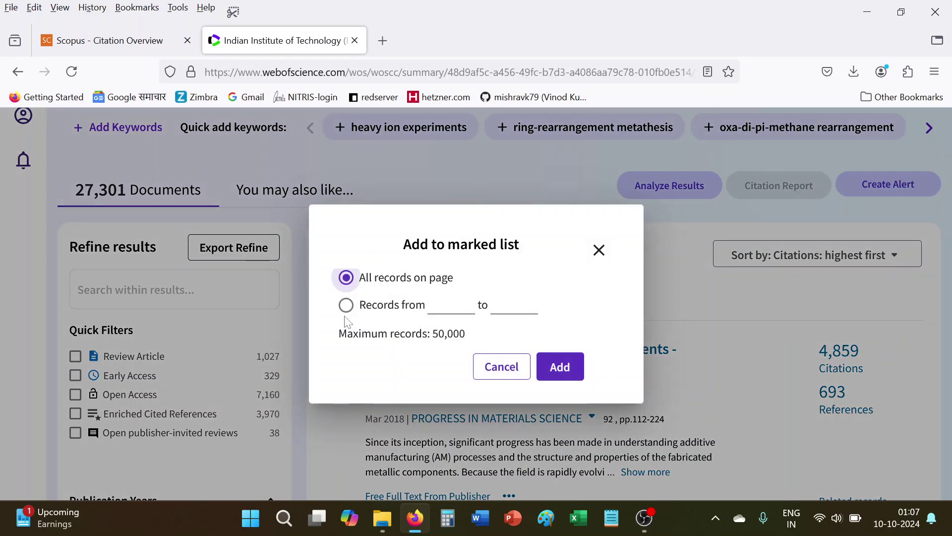
left_click(346, 305)
left_click(451, 305)
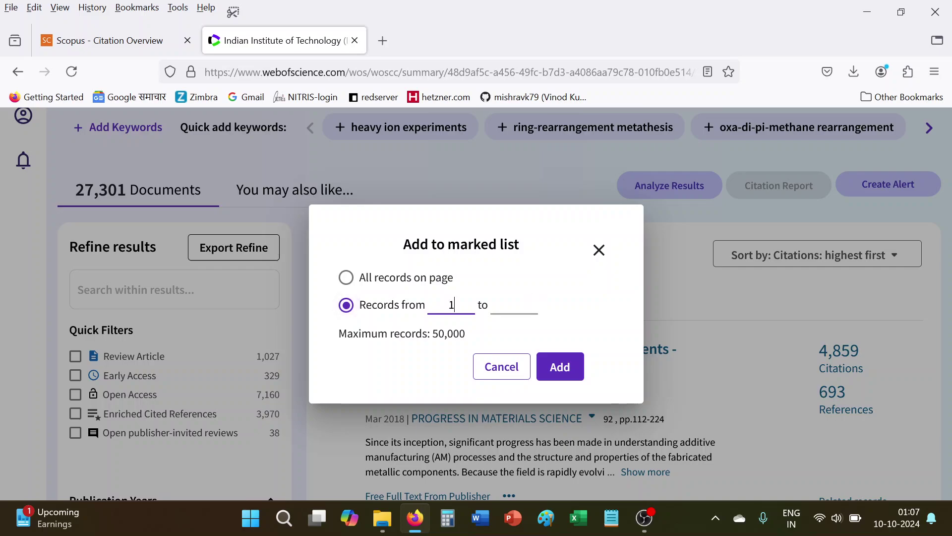
left_click(496, 308)
type("1000")
left_click(562, 382)
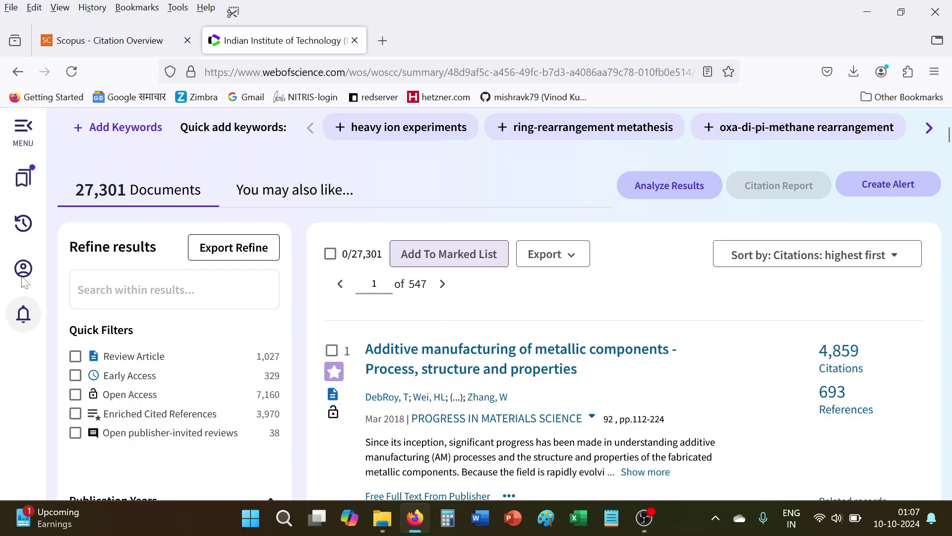
Open the marked list and view its 1,000 marked documents
left_click(23, 177)
scroll(415, 291, "down", 2)
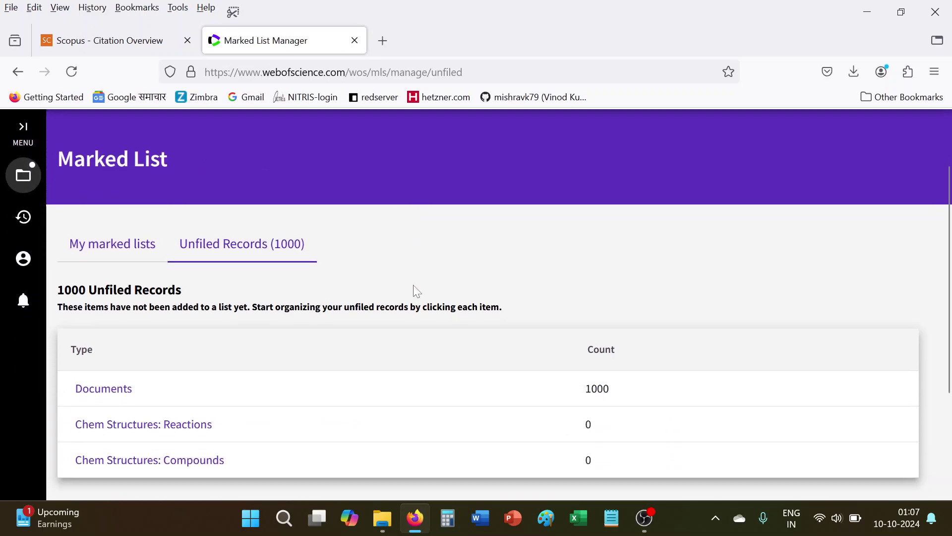
left_click(100, 395)
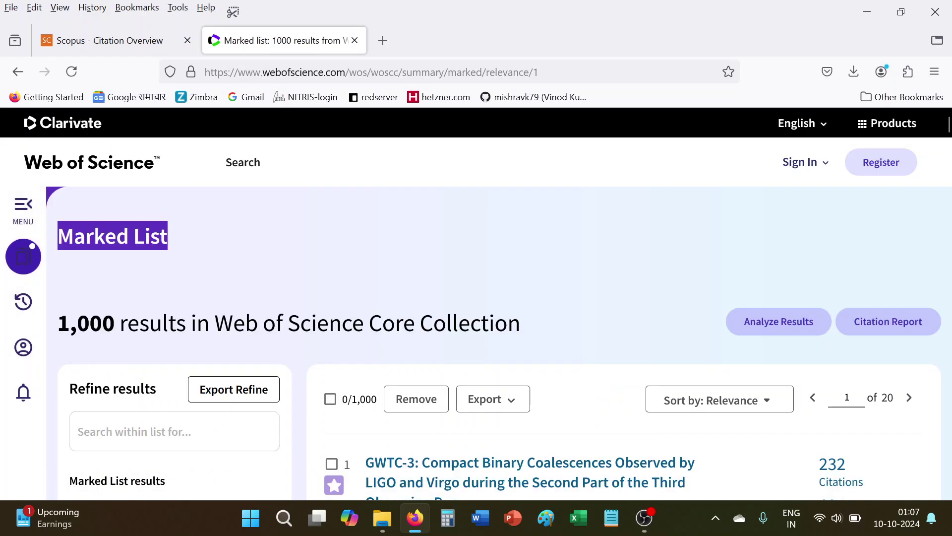
scroll(660, 214, "down", 2)
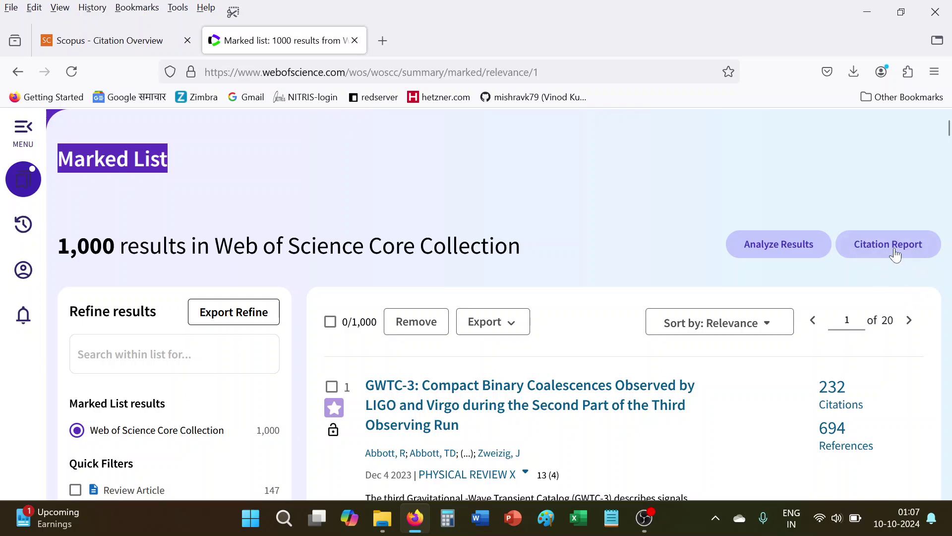
Generate the citation report and select its H-Index value of 222
left_click(895, 255)
scroll(892, 246, "down", 3)
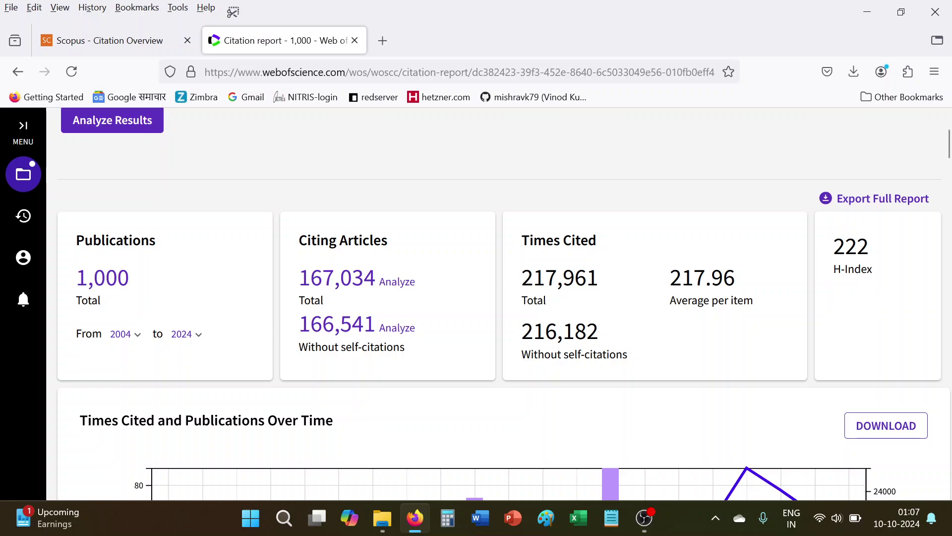
double_click(835, 246)
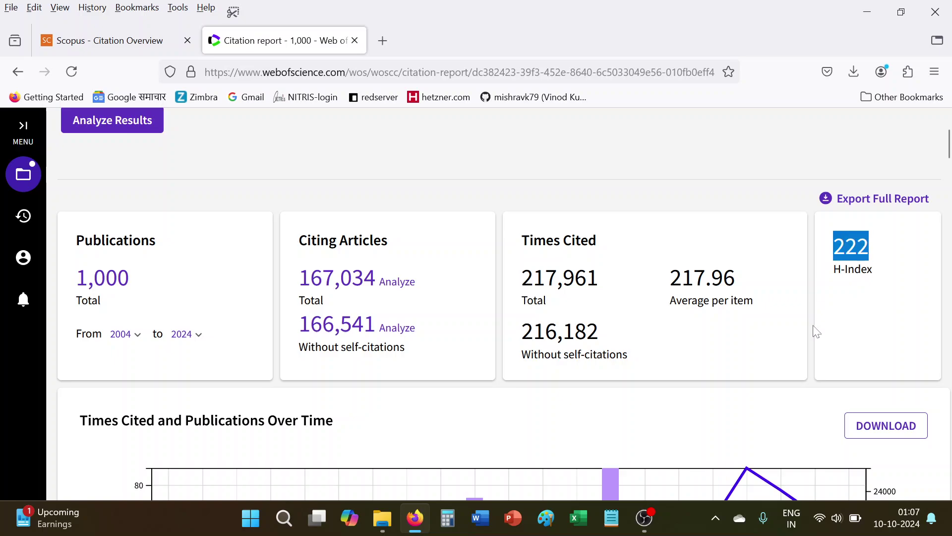
scroll(816, 331, "up", 3)
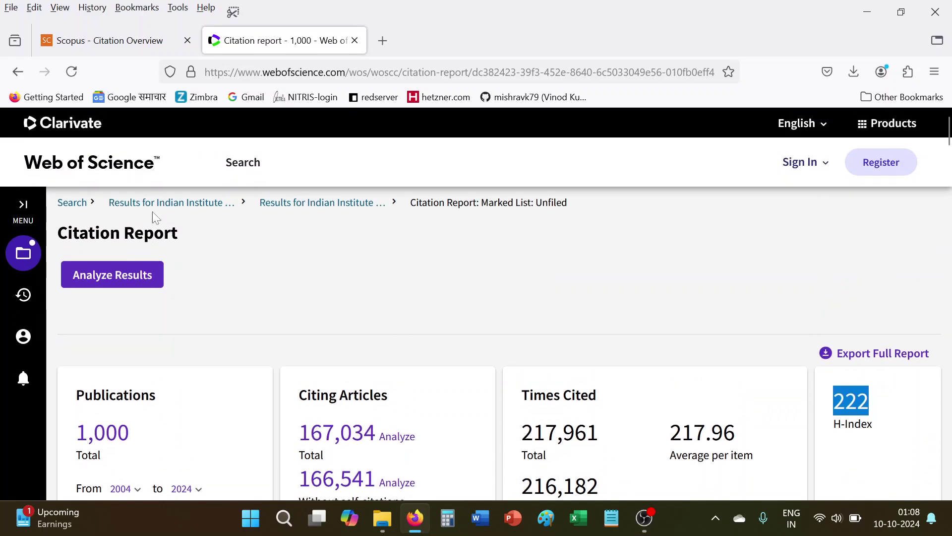
Rerun the IIT Bombay affiliation search from the search page and scroll through the 27,301 citation-sorted results
left_click(95, 166)
scroll(548, 366, "down", 2)
left_click(792, 410)
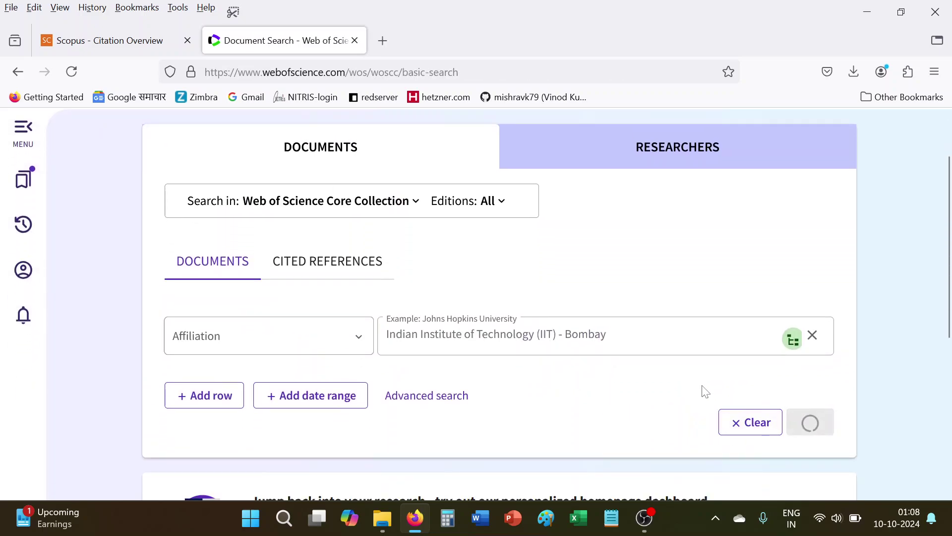
scroll(707, 345, "down", 7)
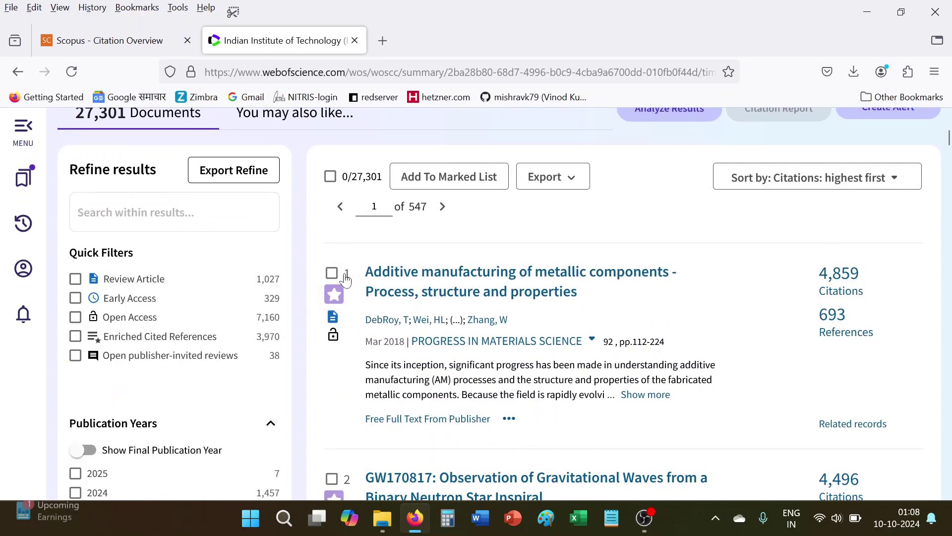
scroll(357, 342, "down", 9)
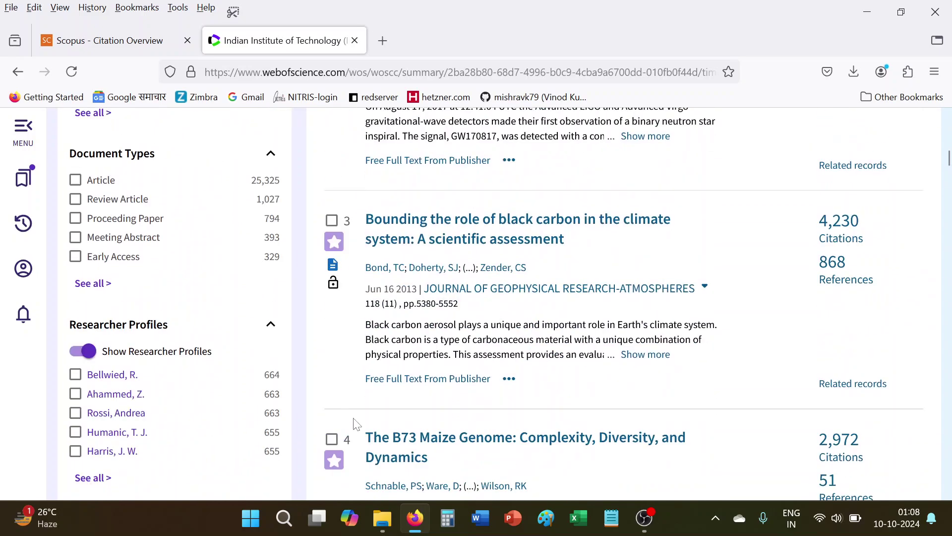
scroll(353, 421, "down", 13)
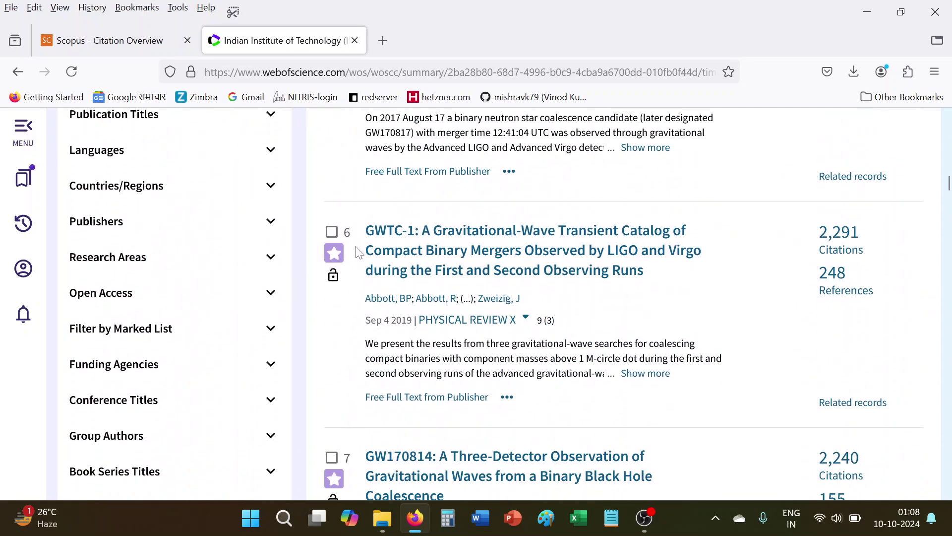
scroll(685, 406, "down", 5)
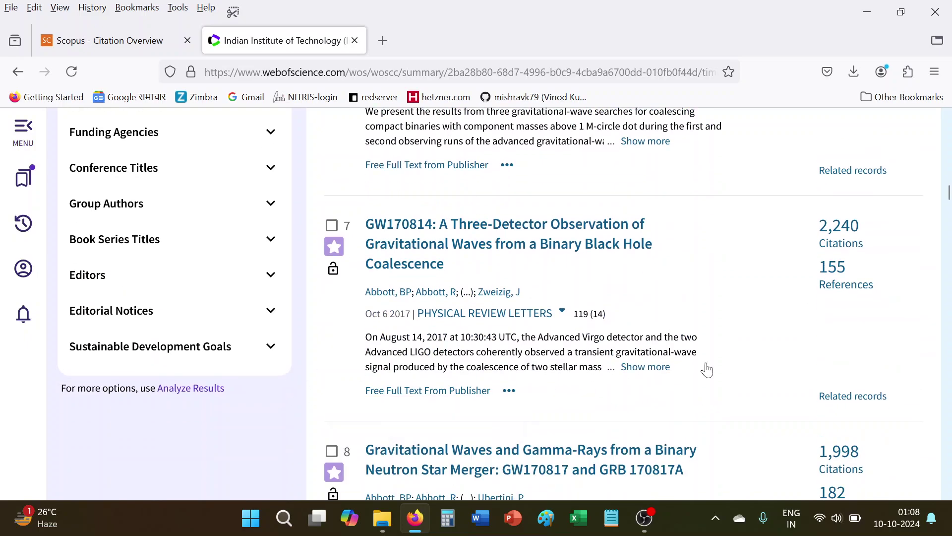
scroll(903, 365, "down", 17)
scroll(905, 363, "down", 20)
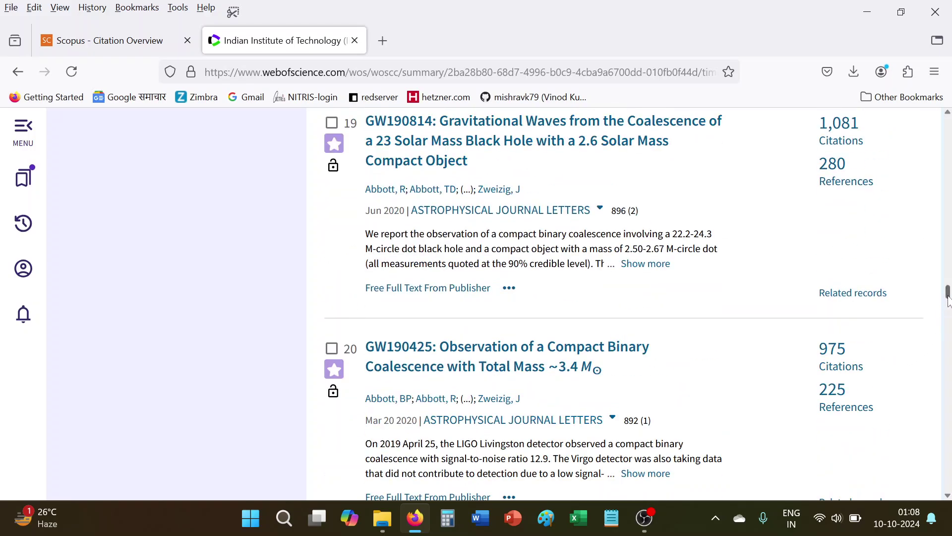
left_click_drag(947, 296, 947, 124)
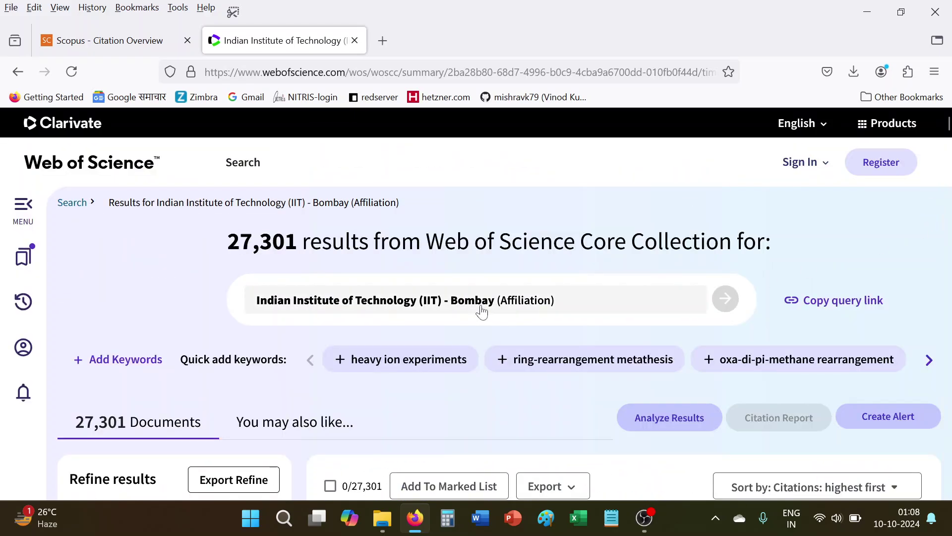
scroll(506, 258, "down", 6)
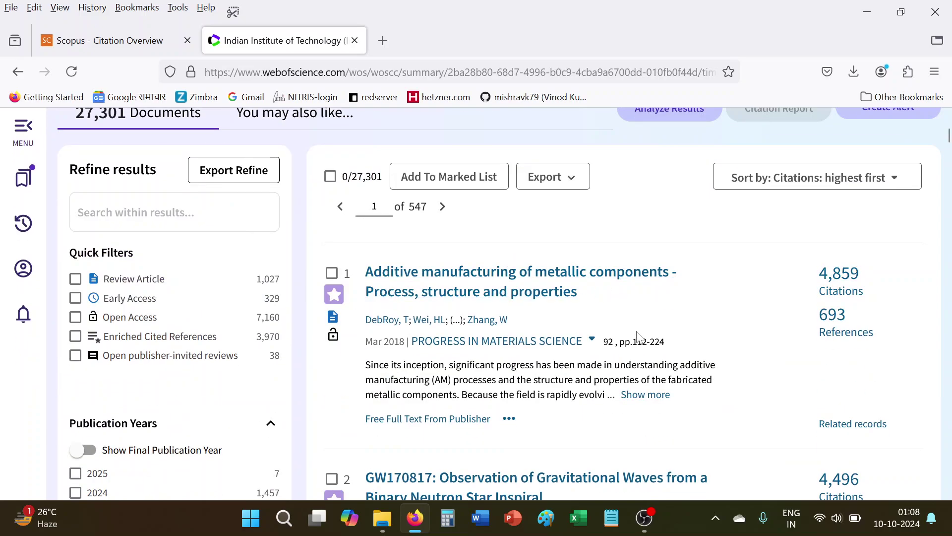
scroll(496, 303, "up", 3)
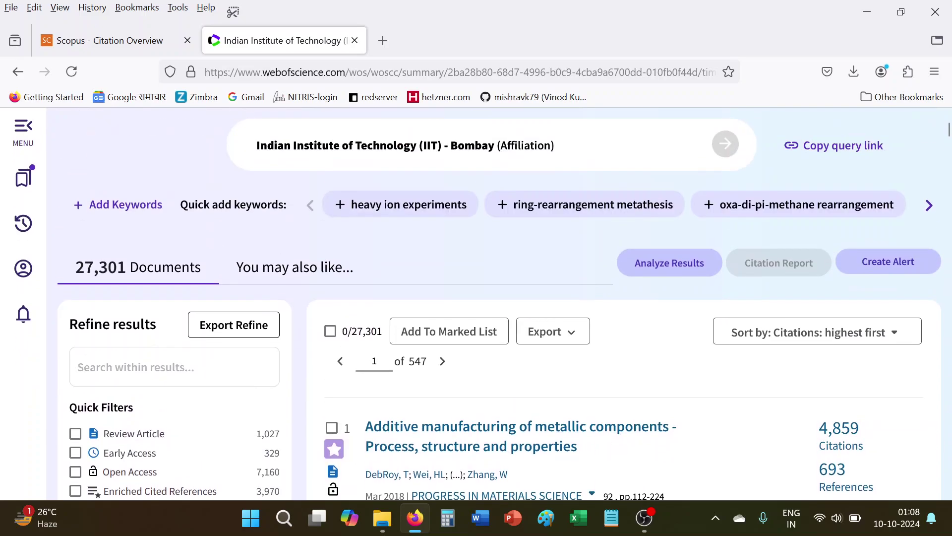